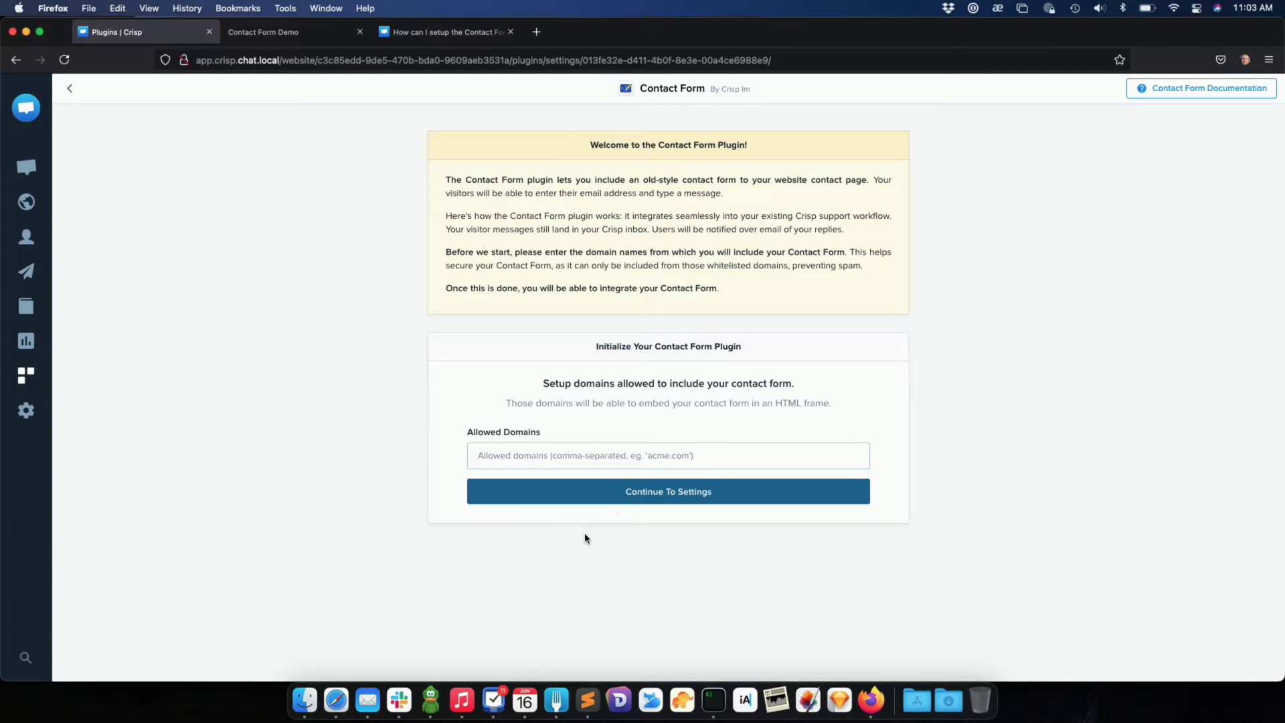
Allow client.crisp.chat.local as the Contact Form's domain and continue to its settings.
{"action": "left_click", "coordinate": [553, 454]}
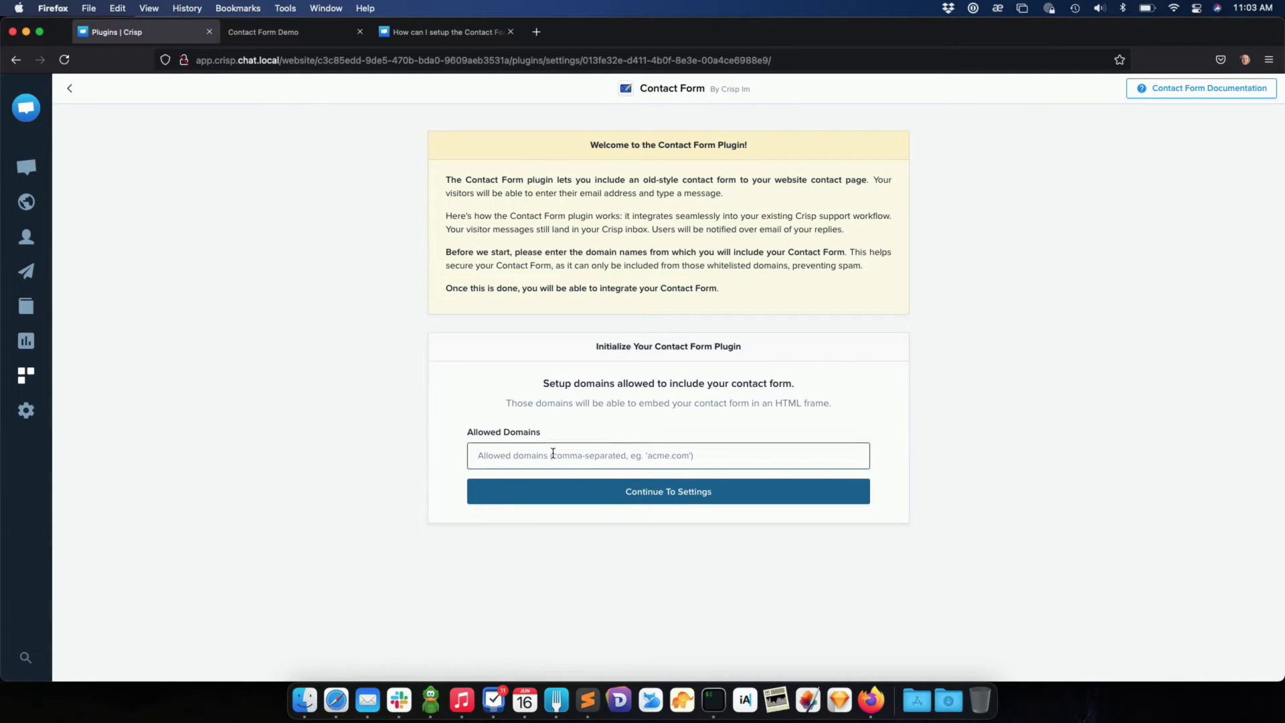
{"action": "type", "text": "cli"}
{"action": "type", "text": "ent"}
{"action": "key", "text": "BackSpace"}
{"action": "type", "text": "nt."}
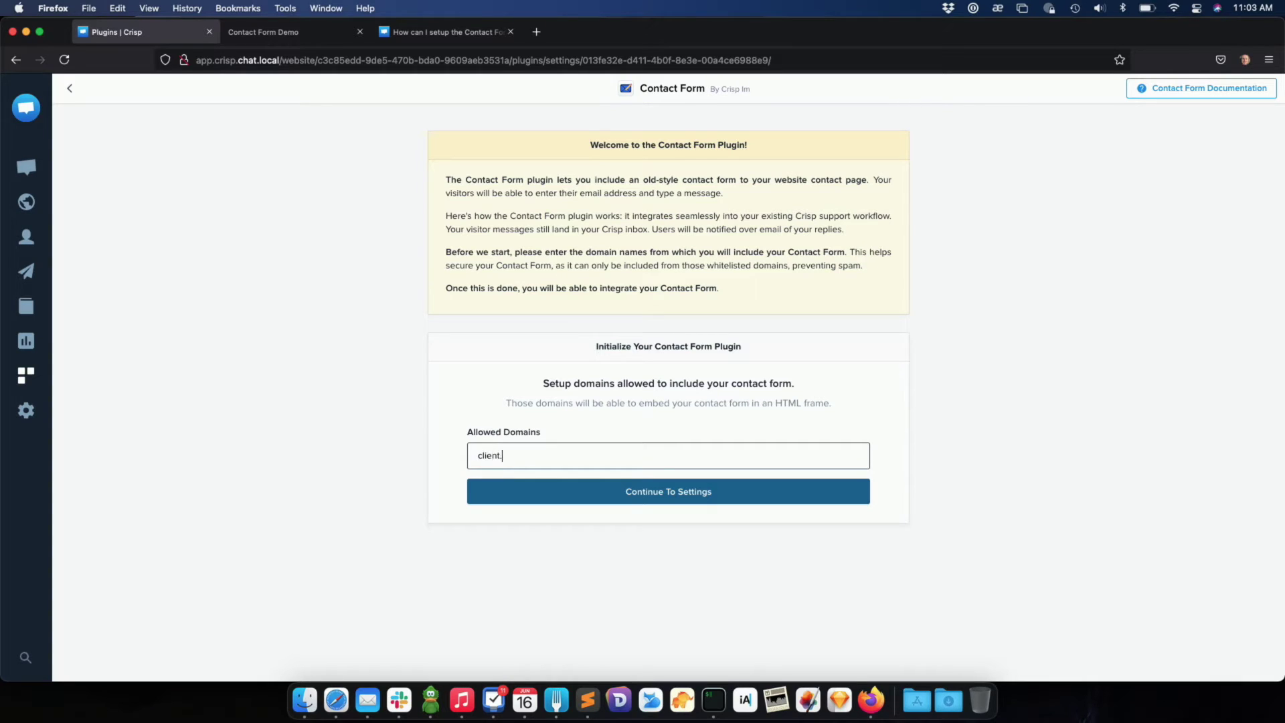
{"action": "type", "text": "crisp.chat.local"}
{"action": "left_click", "coordinate": [608, 488]}
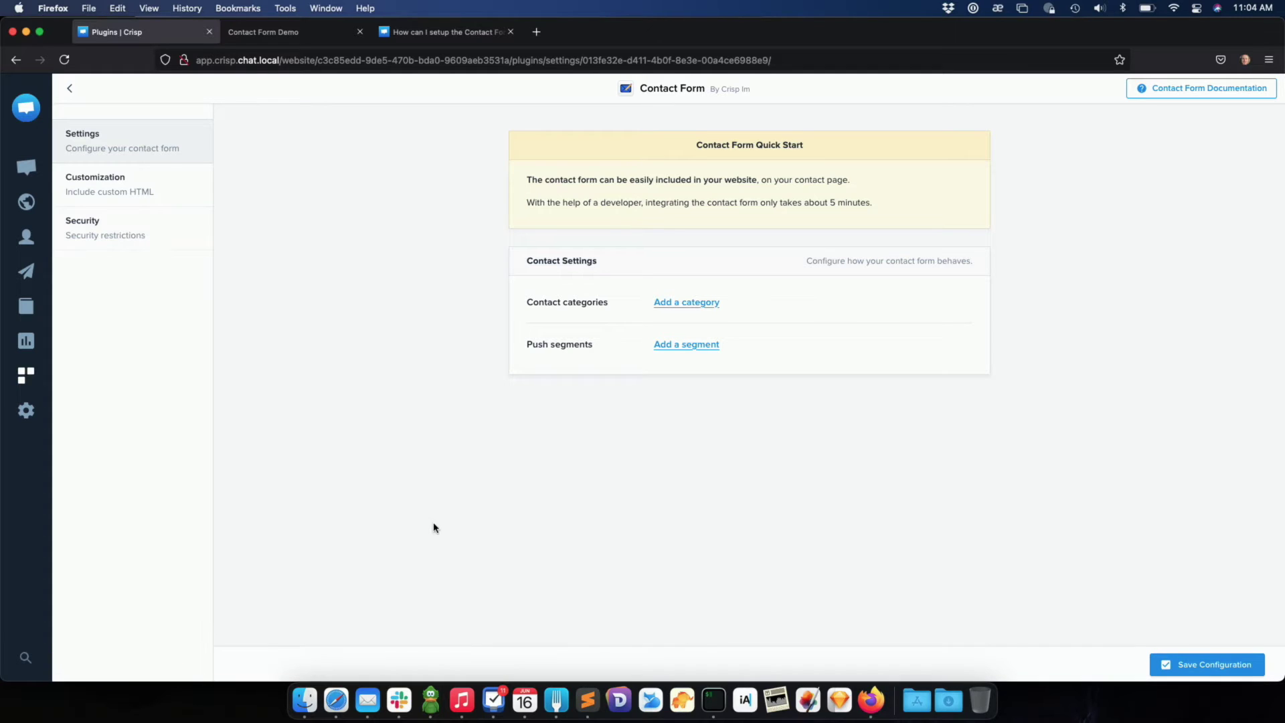
In the setup article, select the iframe embed code and its [WEBSITE_ID] placeholder.
{"action": "left_click", "coordinate": [442, 28]}
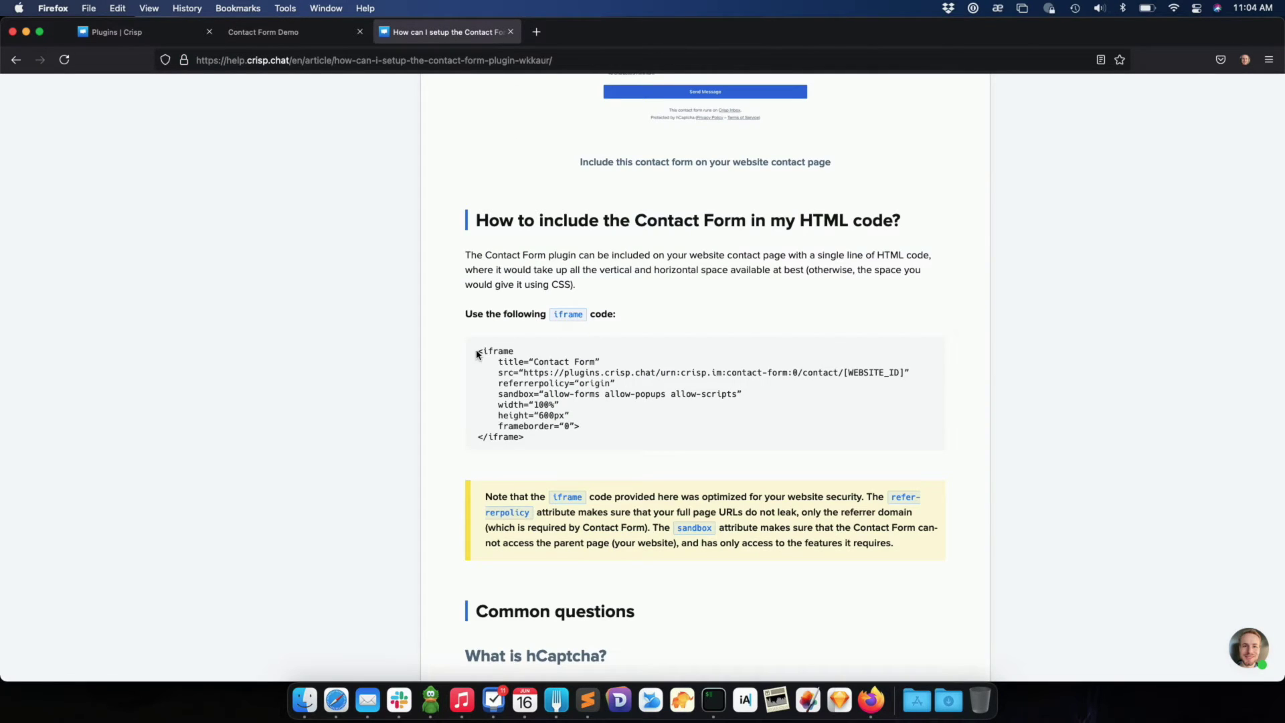
{"action": "left_click_drag", "start_coordinate": [480, 351], "coordinate": [568, 445]}
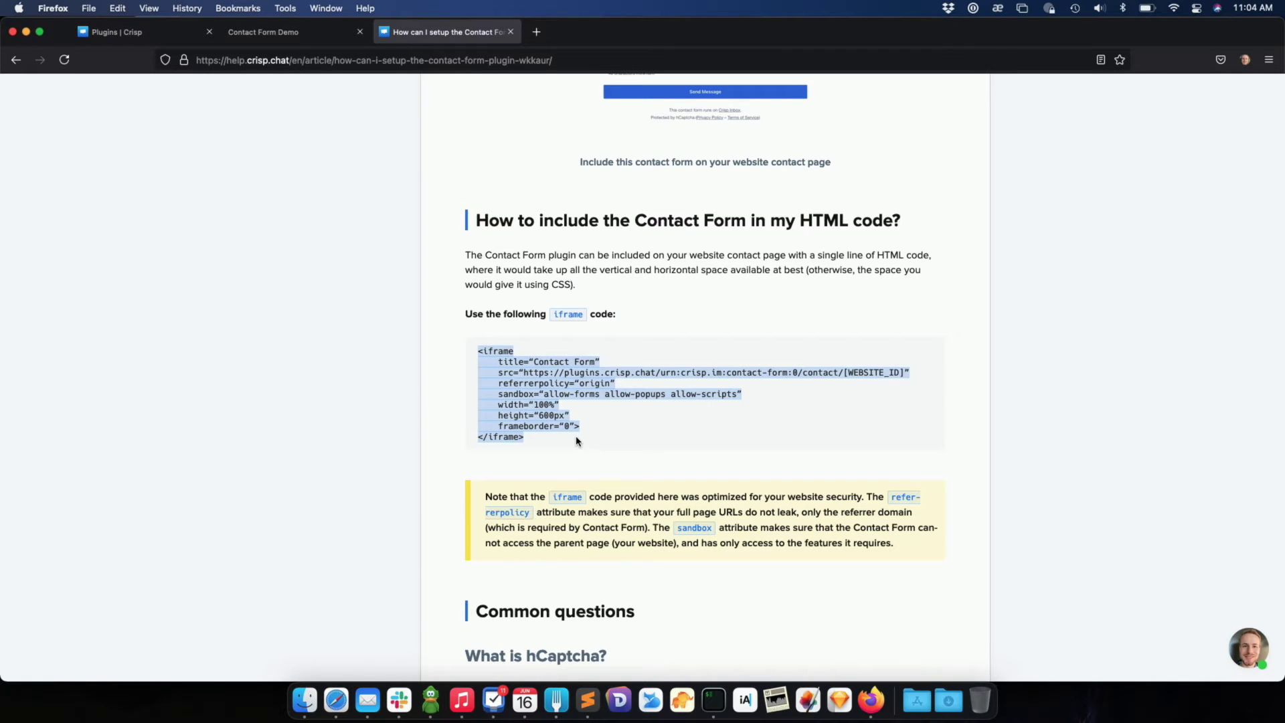
{"action": "left_click", "coordinate": [576, 440]}
{"action": "scroll", "coordinate": [909, 359], "scroll_direction": "up", "scroll_amount": 10}
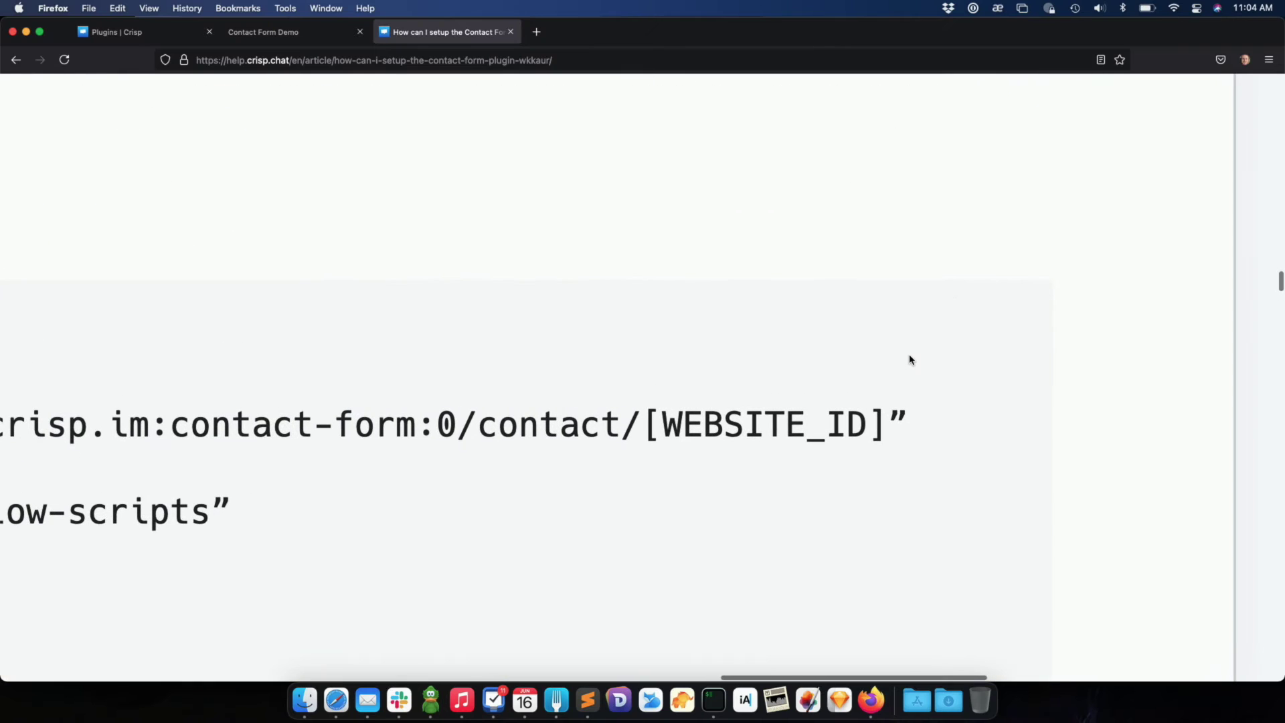
{"action": "left_click_drag", "start_coordinate": [645, 424], "coordinate": [884, 413]}
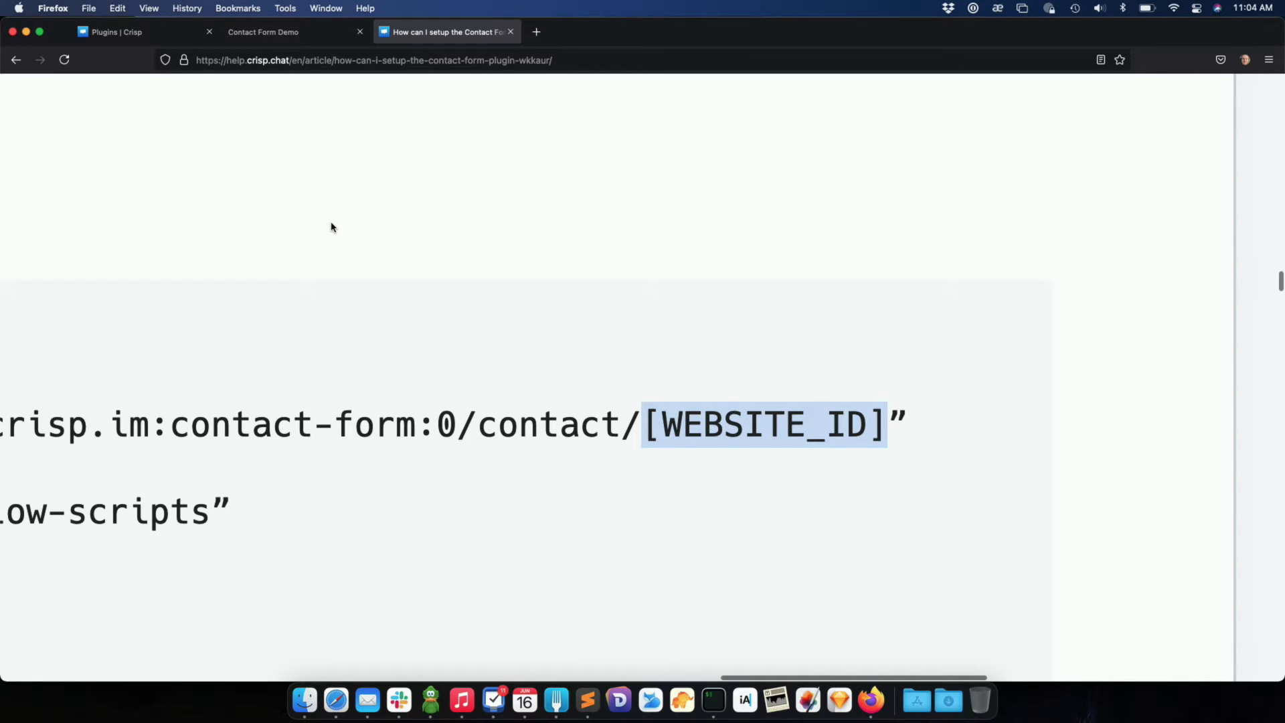
{"action": "left_click", "coordinate": [134, 37]}
Copy the prepared Contact Form iframe snippet from the untitled Sublime Text file.
{"action": "left_click", "coordinate": [587, 701]}
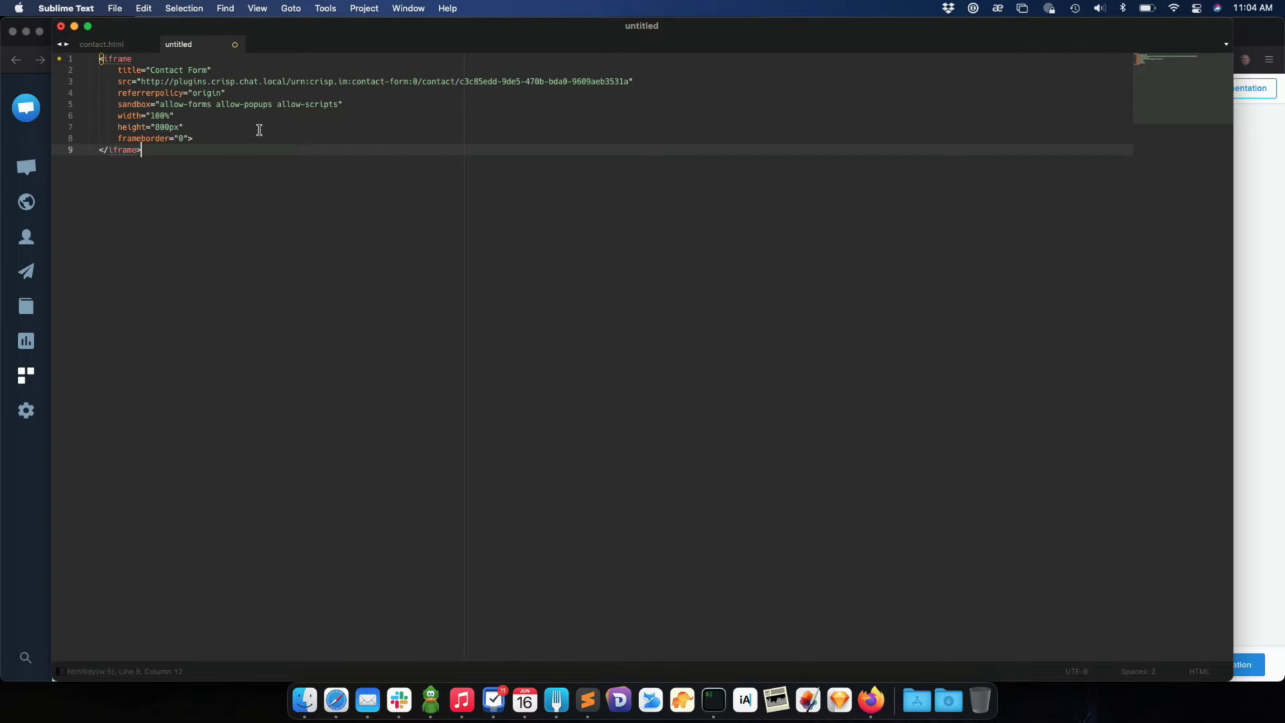
{"action": "key", "text": "super+a"}
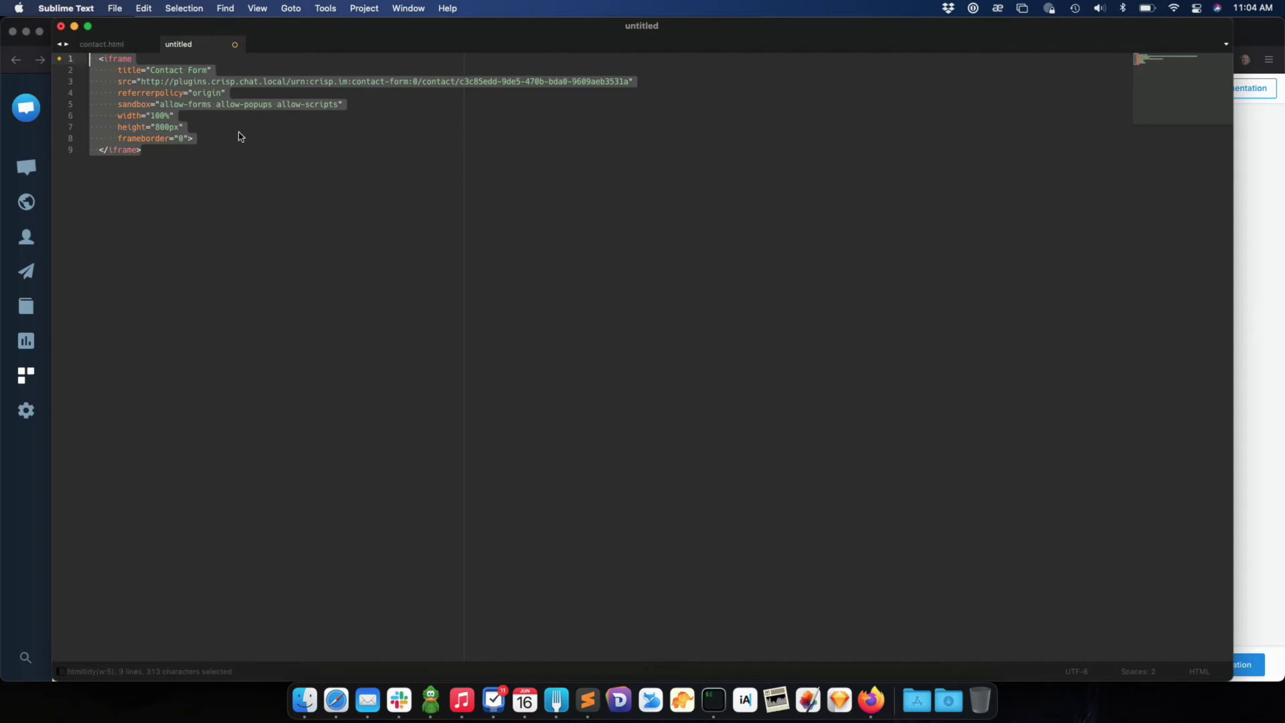
{"action": "key", "text": "super+c"}
{"action": "left_click_drag", "start_coordinate": [461, 81], "coordinate": [631, 81]}
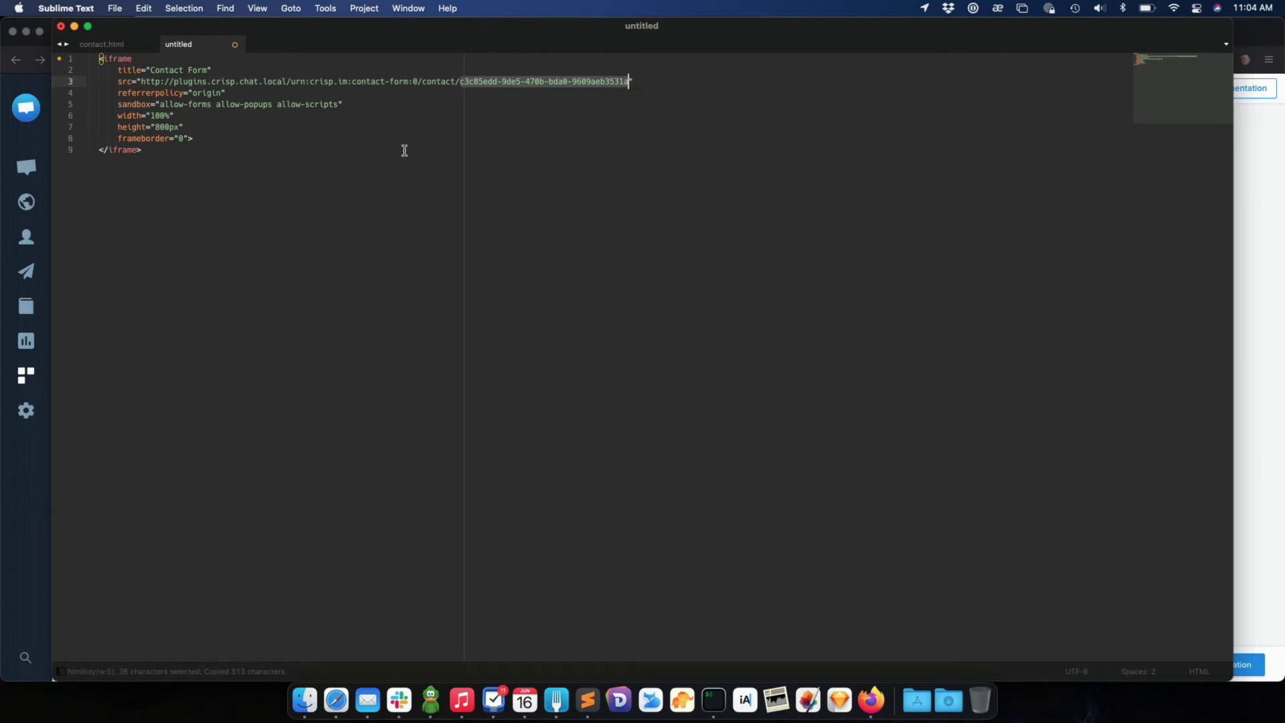
{"action": "left_click_drag", "start_coordinate": [283, 150], "coordinate": [92, 58]}
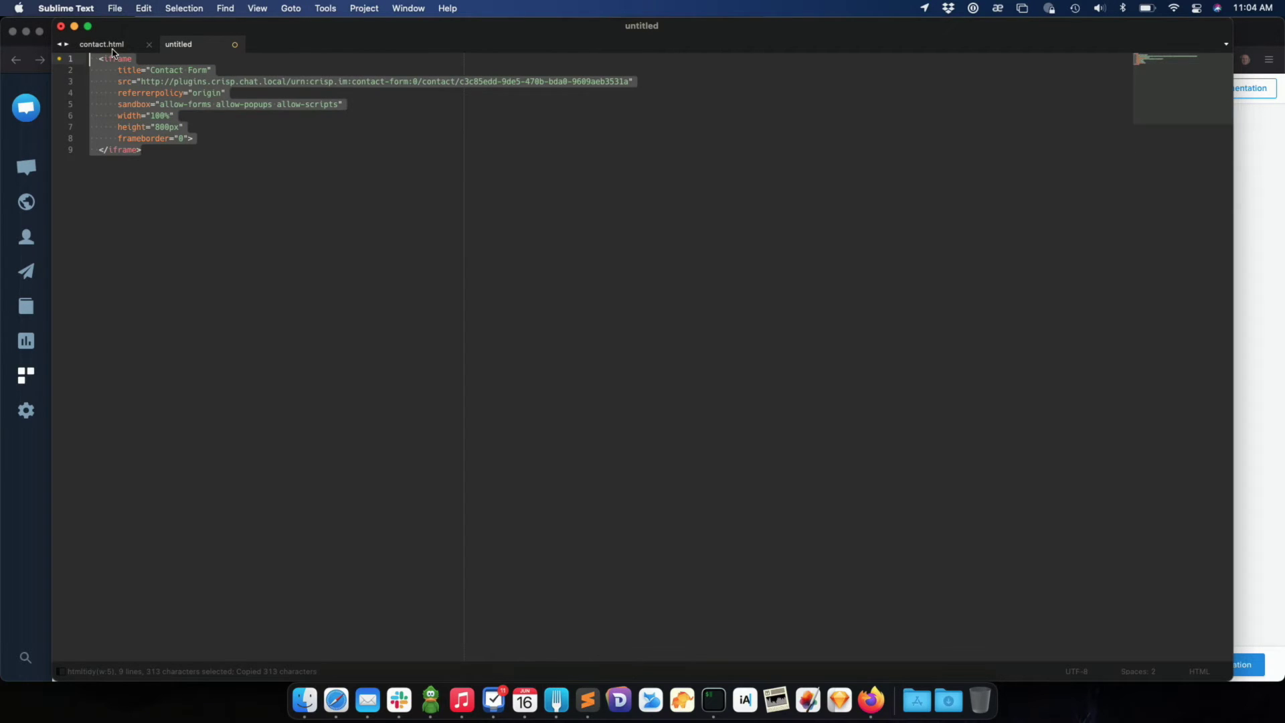
Paste the iframe below the <hr /> in contact.html and save the file.
{"action": "left_click", "coordinate": [110, 44]}
{"action": "left_click", "coordinate": [172, 609]}
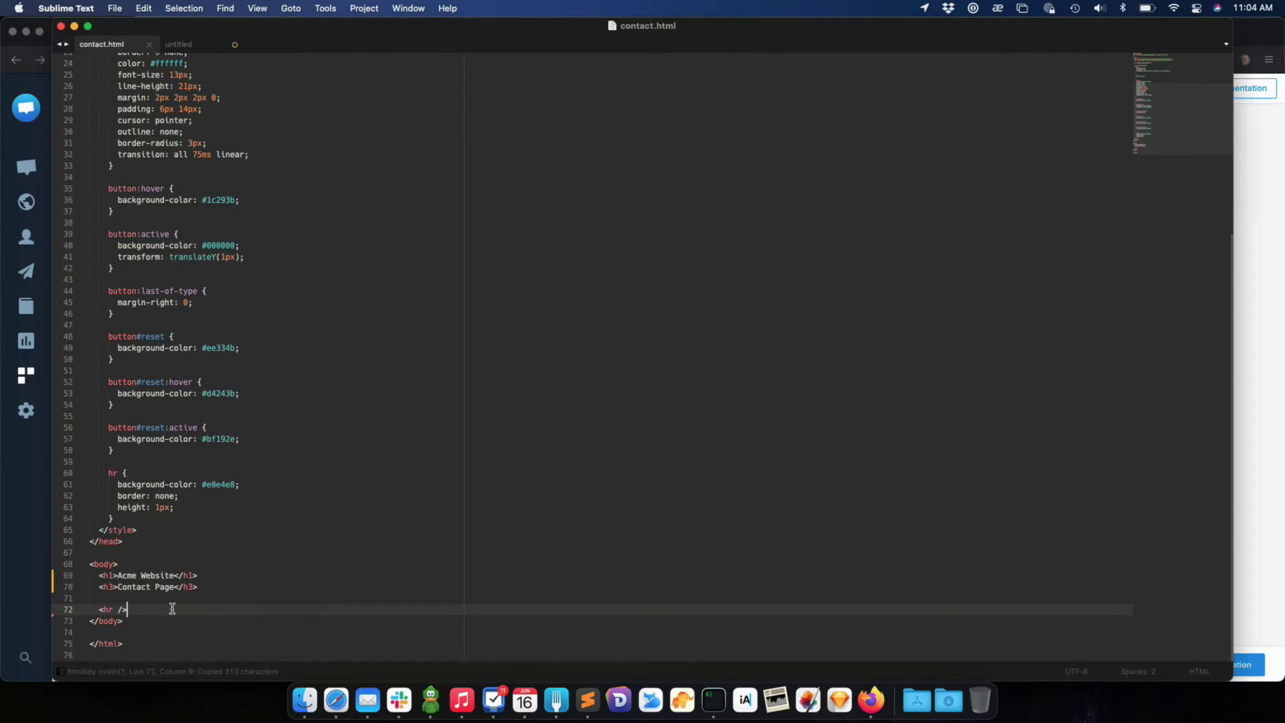
{"action": "key", "text": "Return"}
{"action": "key", "text": "Return"}
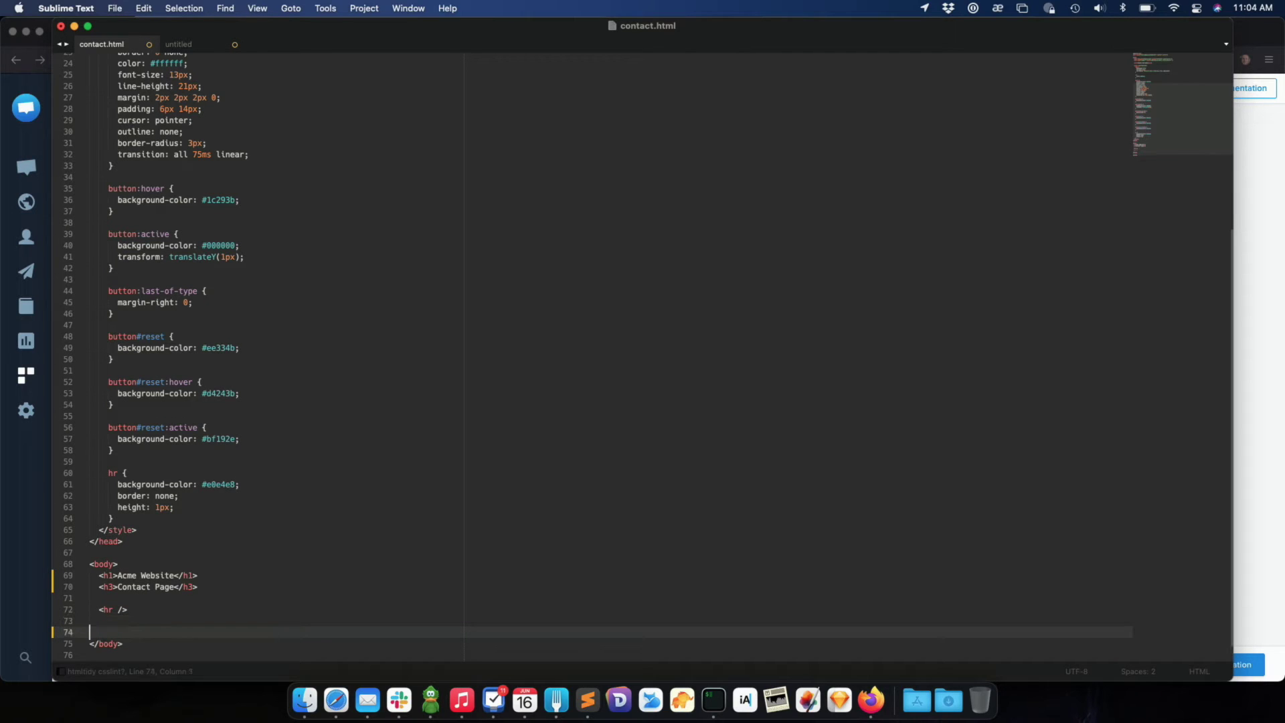
{"action": "scroll", "coordinate": [307, 540], "scroll_direction": "down", "scroll_amount": 1}
{"action": "key", "text": "super+v"}
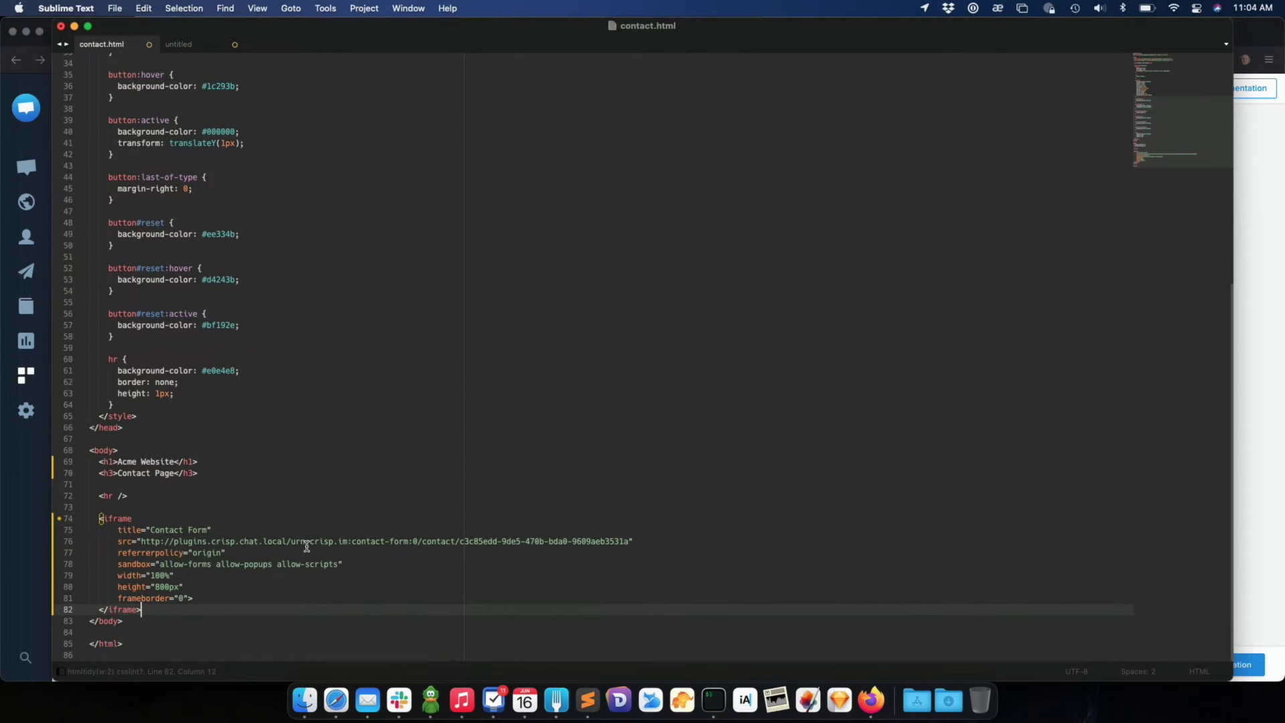
{"action": "left_click_drag", "start_coordinate": [99, 519], "coordinate": [151, 608]}
{"action": "left_click", "coordinate": [152, 609]}
{"action": "key", "text": "super+s"}
{"action": "left_click_drag", "start_coordinate": [459, 541], "coordinate": [629, 543]}
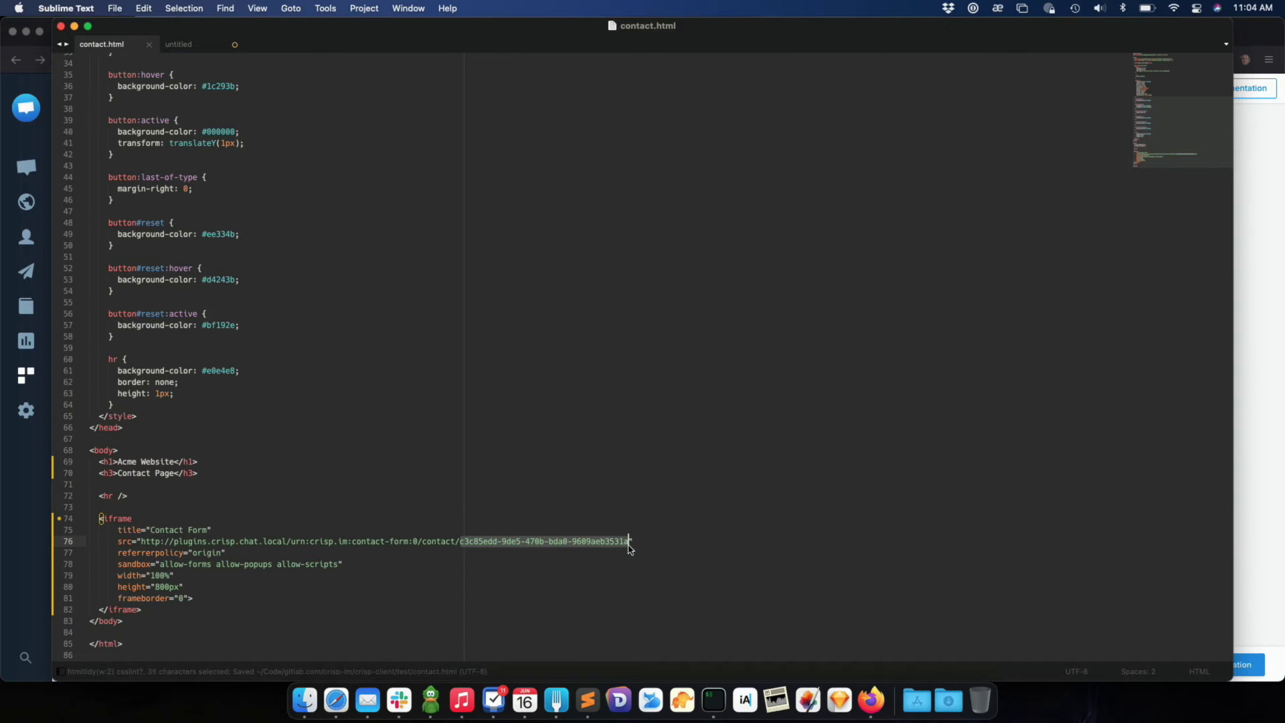
Reload the Contact Form Demo page and check its Email, Subject and Message fields.
{"action": "left_click", "coordinate": [869, 709]}
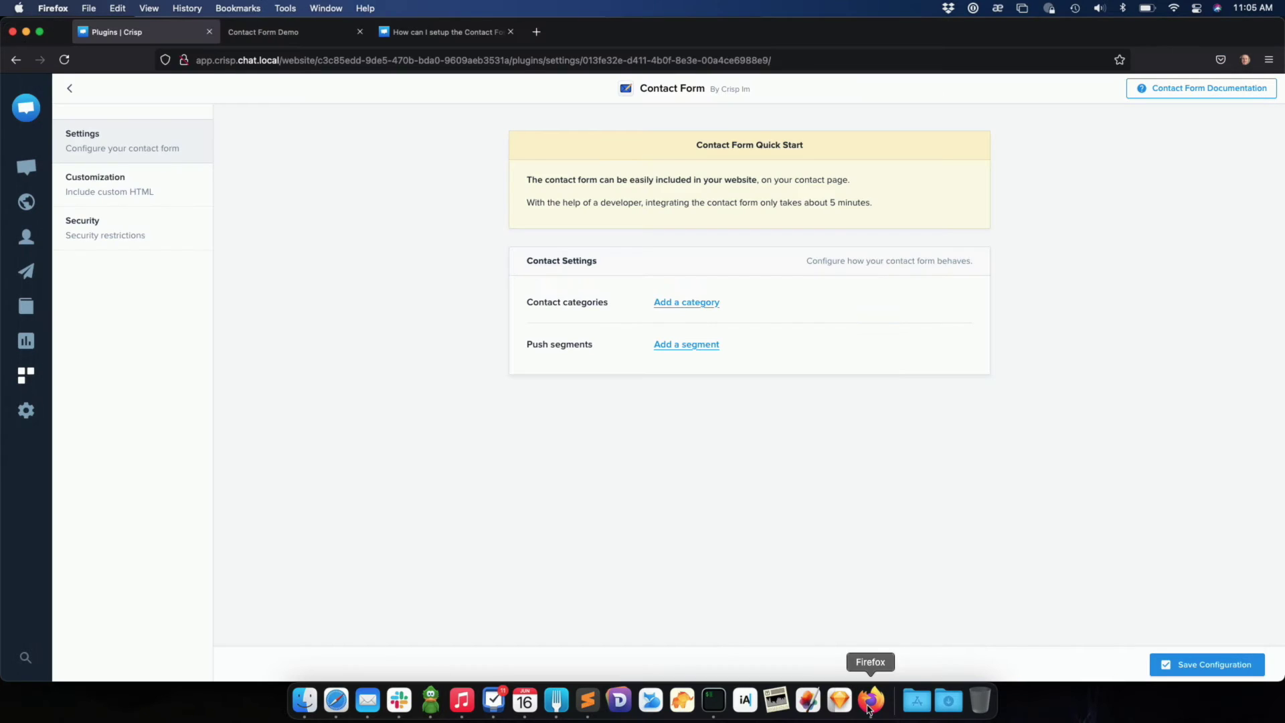
{"action": "left_click", "coordinate": [304, 32]}
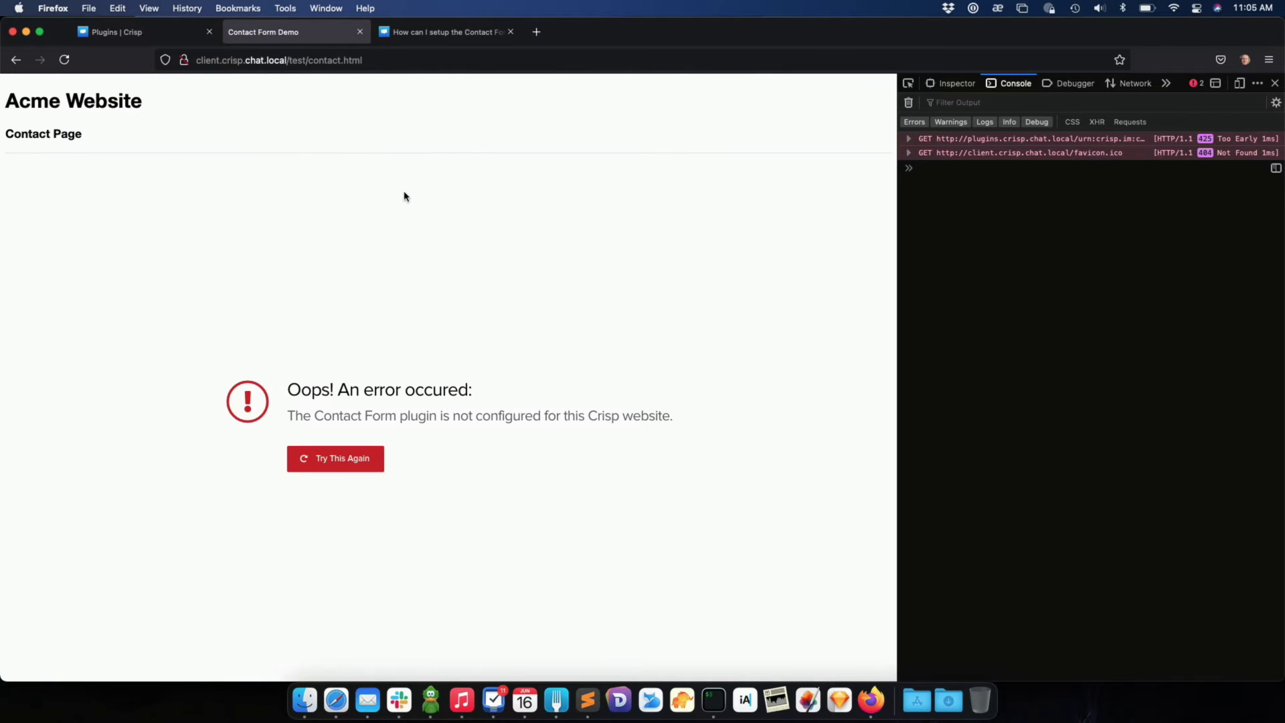
{"action": "key", "text": "super+r"}
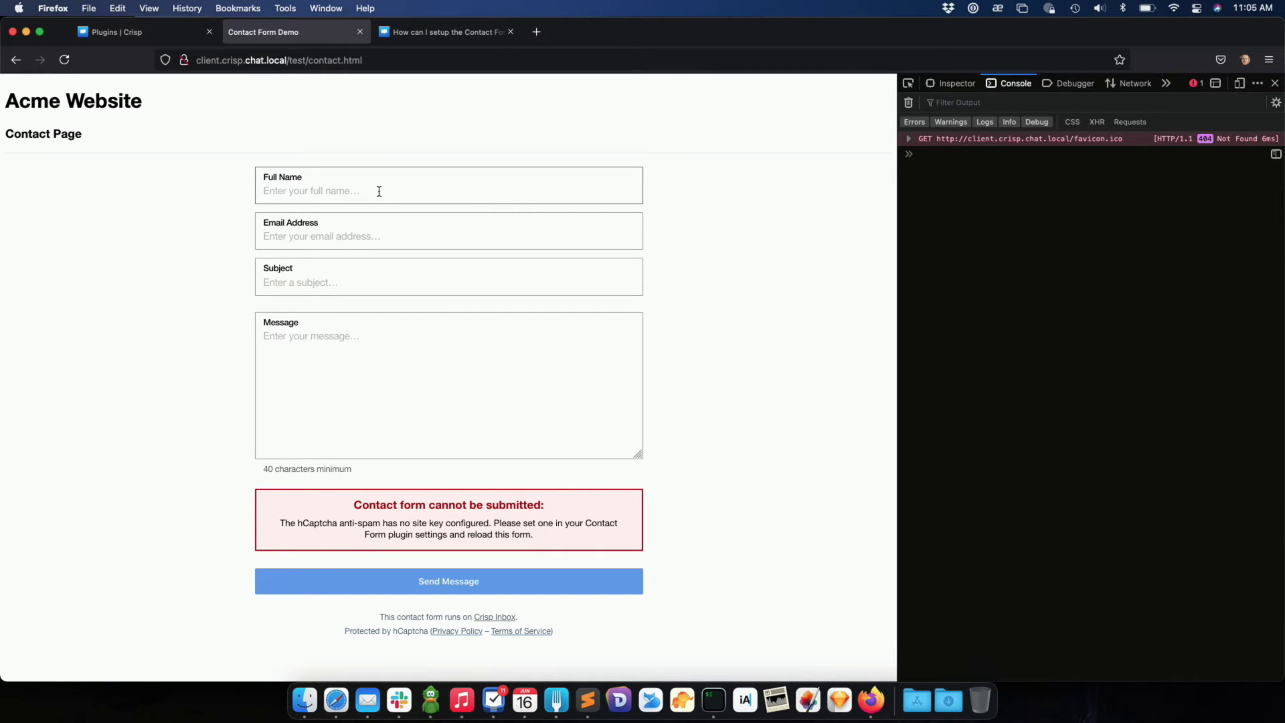
{"action": "left_click", "coordinate": [302, 239]}
{"action": "left_click", "coordinate": [289, 276]}
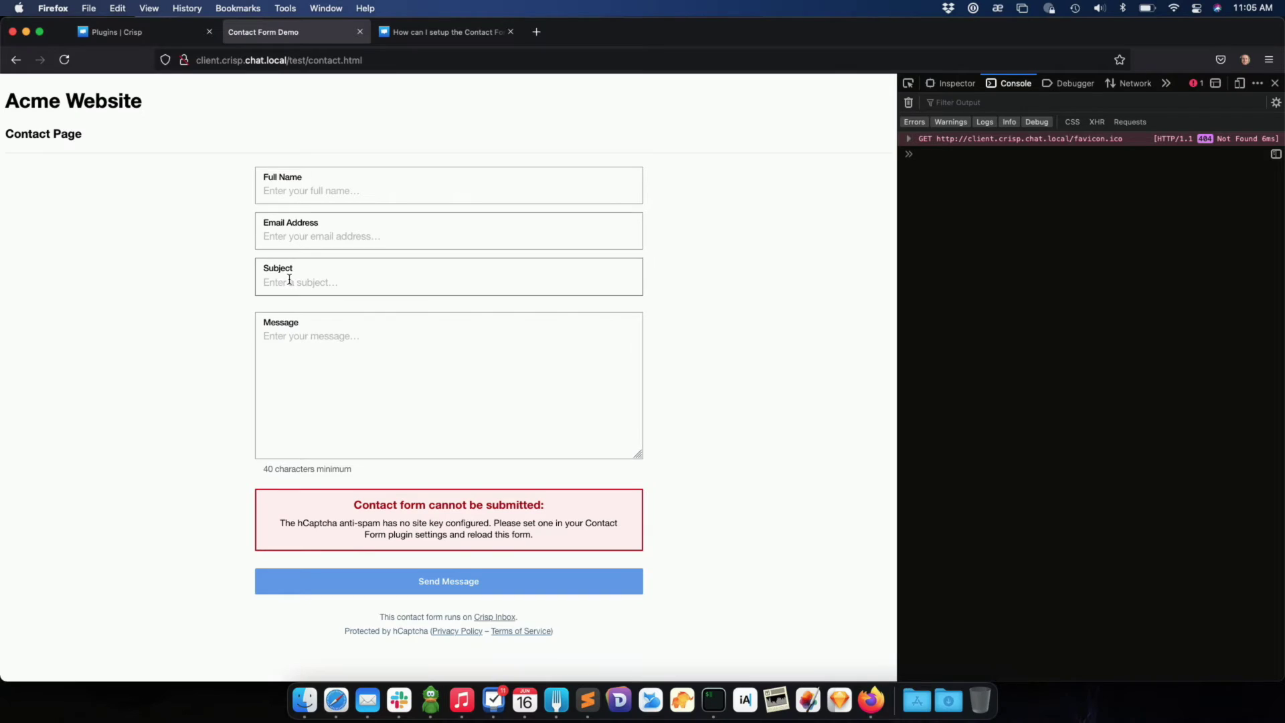
{"action": "left_click", "coordinate": [288, 341]}
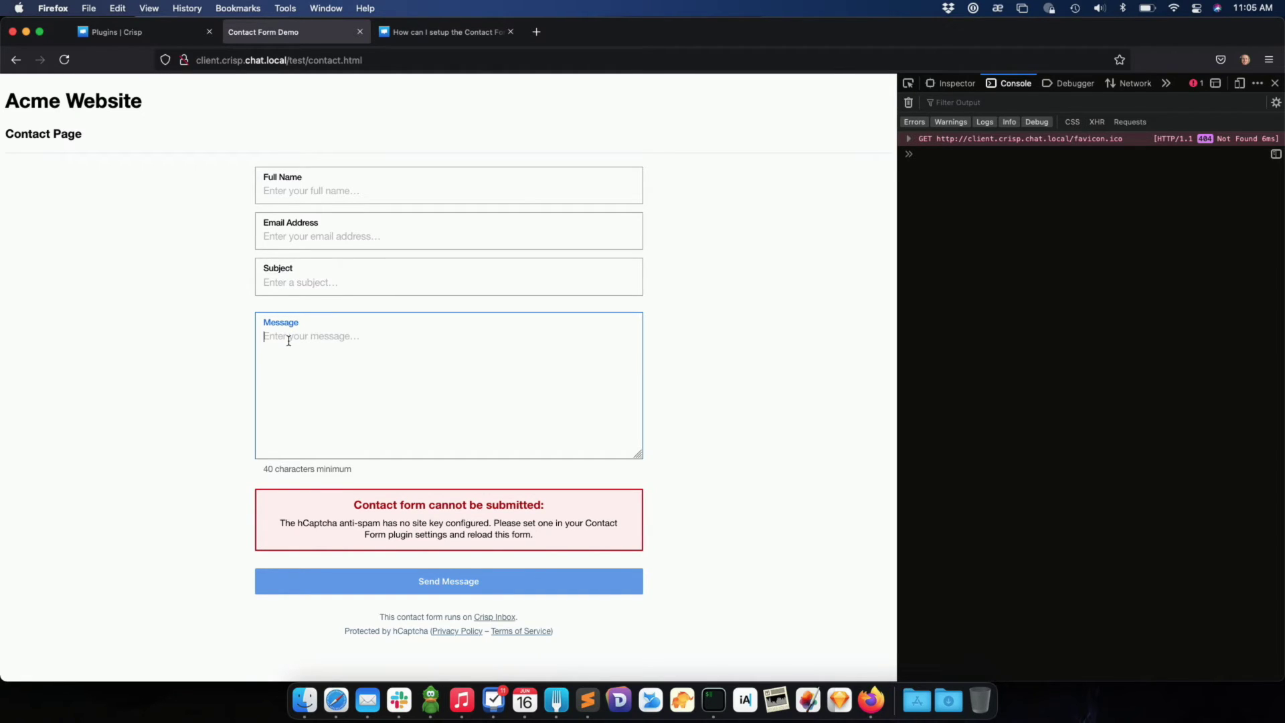
{"action": "left_click", "coordinate": [358, 504]}
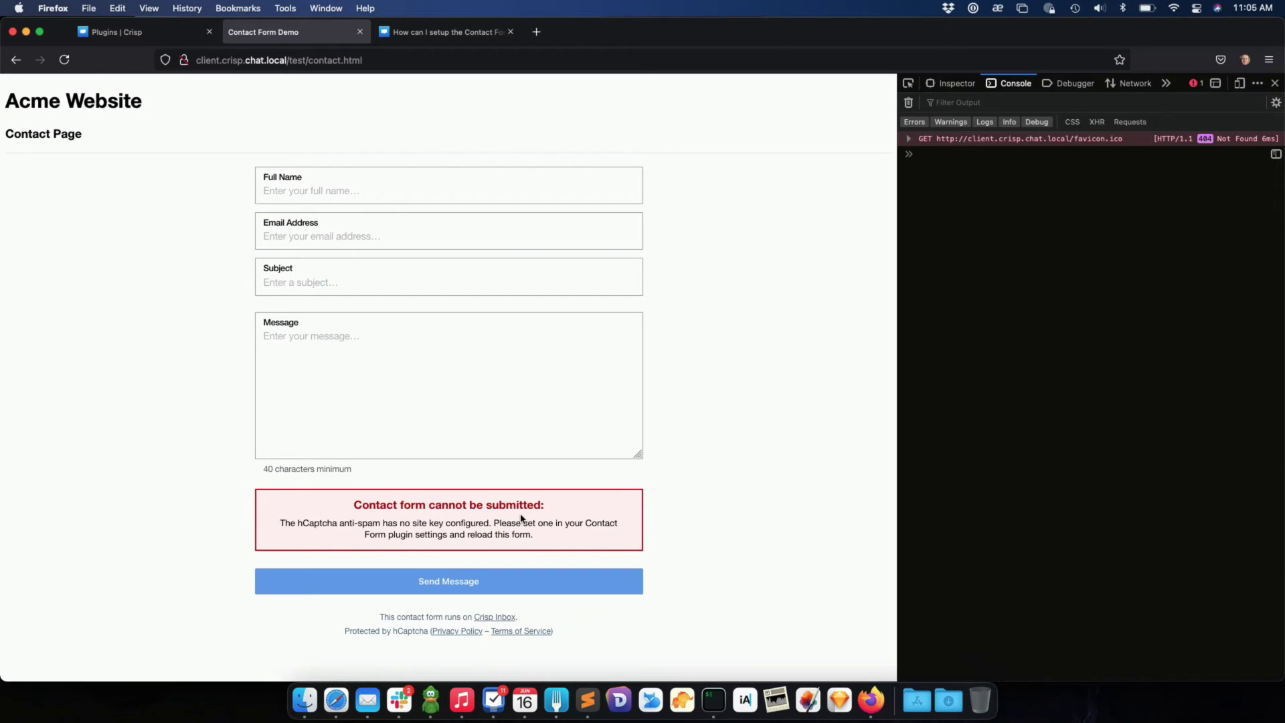
{"action": "left_click", "coordinate": [338, 701]}
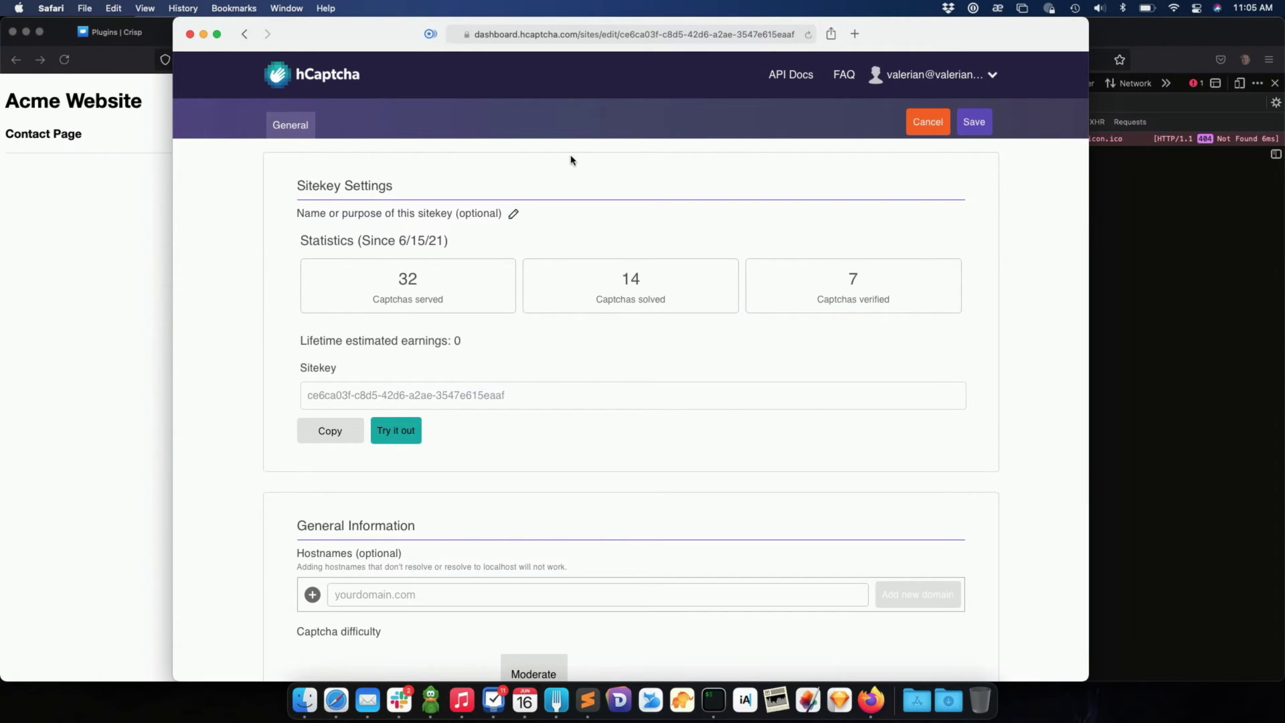
Copy the full sitekey from the hCaptcha dashboard and return to Crisp's plugin settings.
{"action": "double_click", "coordinate": [310, 399]}
{"action": "triple_click", "coordinate": [310, 399]}
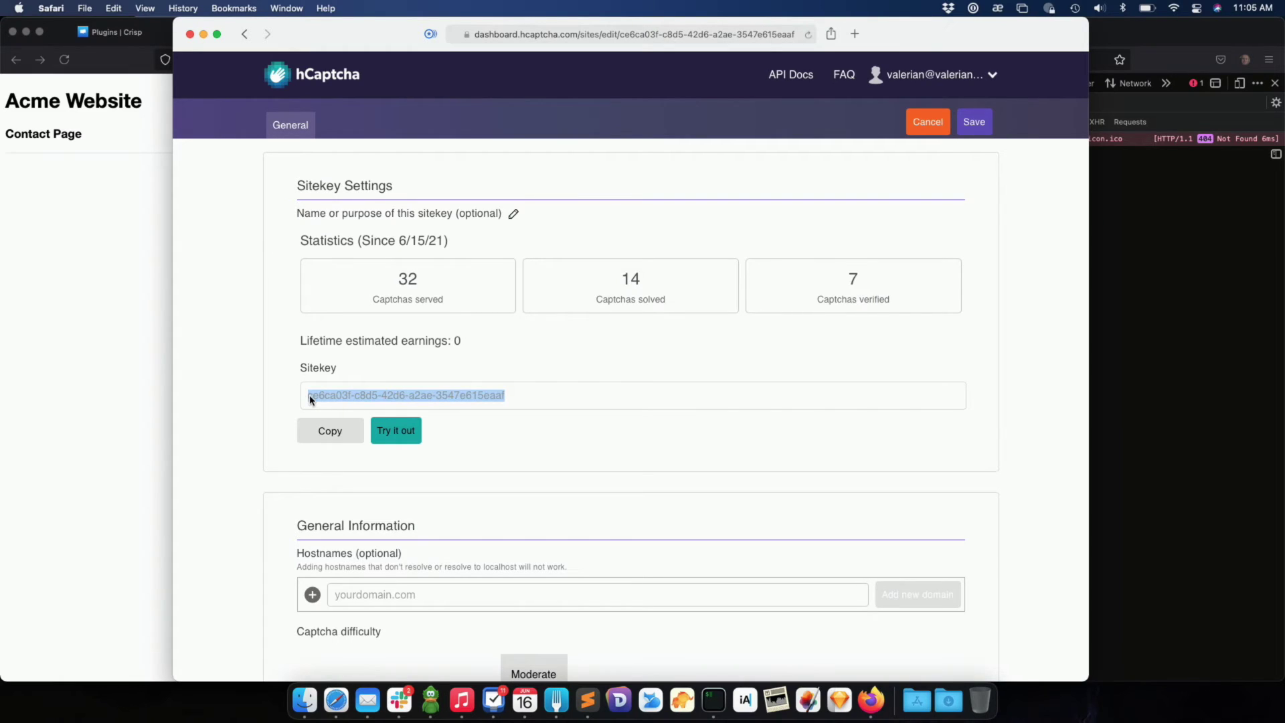
{"action": "key", "text": "super+c"}
{"action": "left_click", "coordinate": [129, 444]}
{"action": "left_click", "coordinate": [187, 33]}
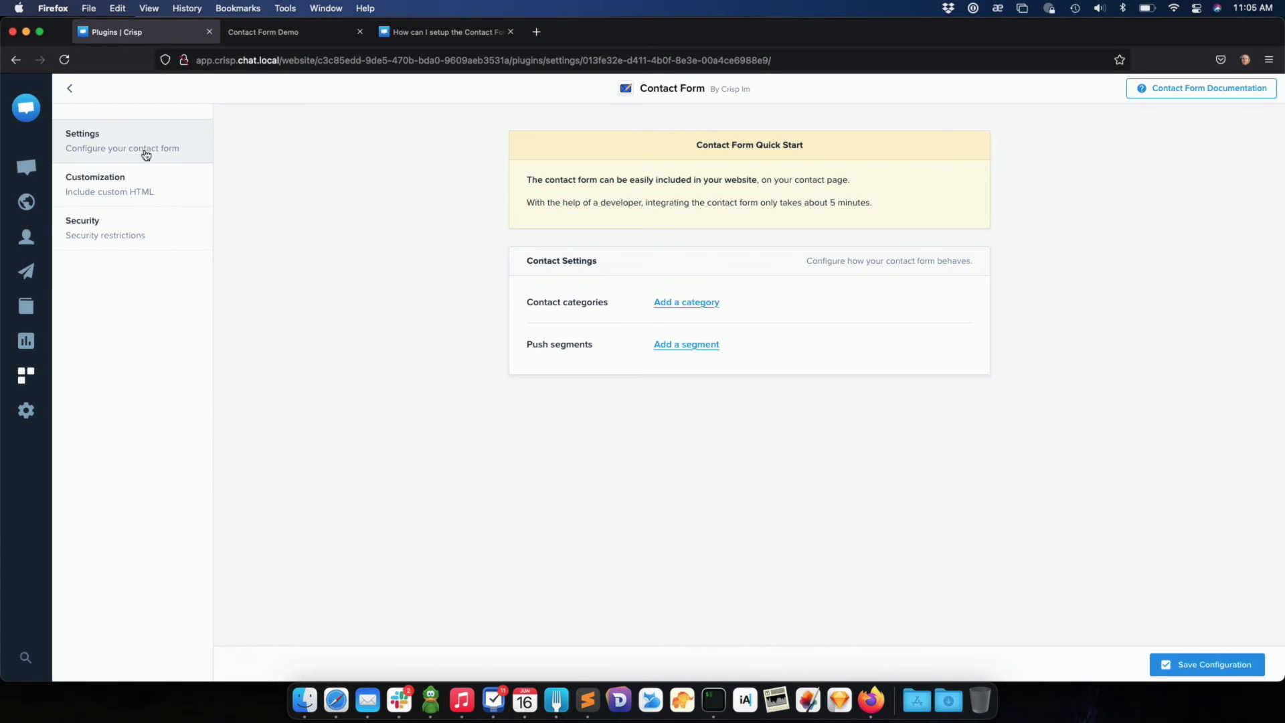
Enter the hCaptcha secret and sitekey under Security, save, and reload the demo page.
{"action": "left_click", "coordinate": [131, 227]}
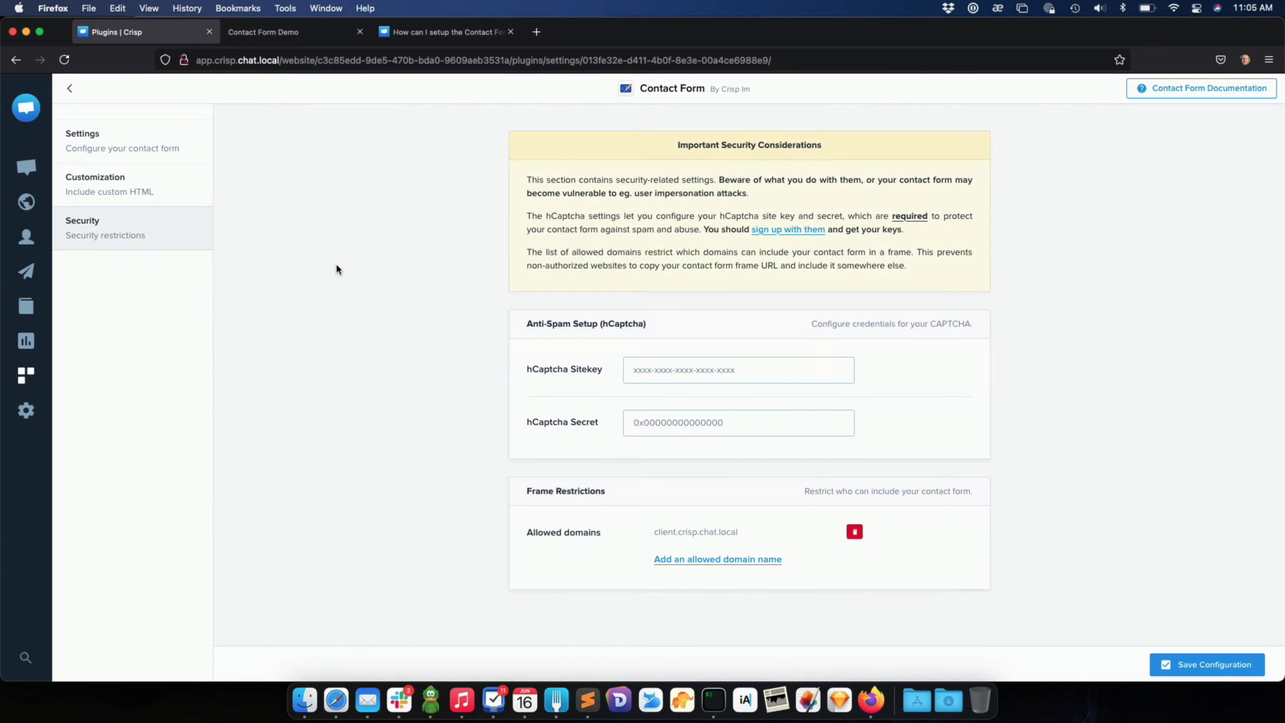
{"action": "left_click", "coordinate": [647, 422]}
{"action": "key", "text": "super+v"}
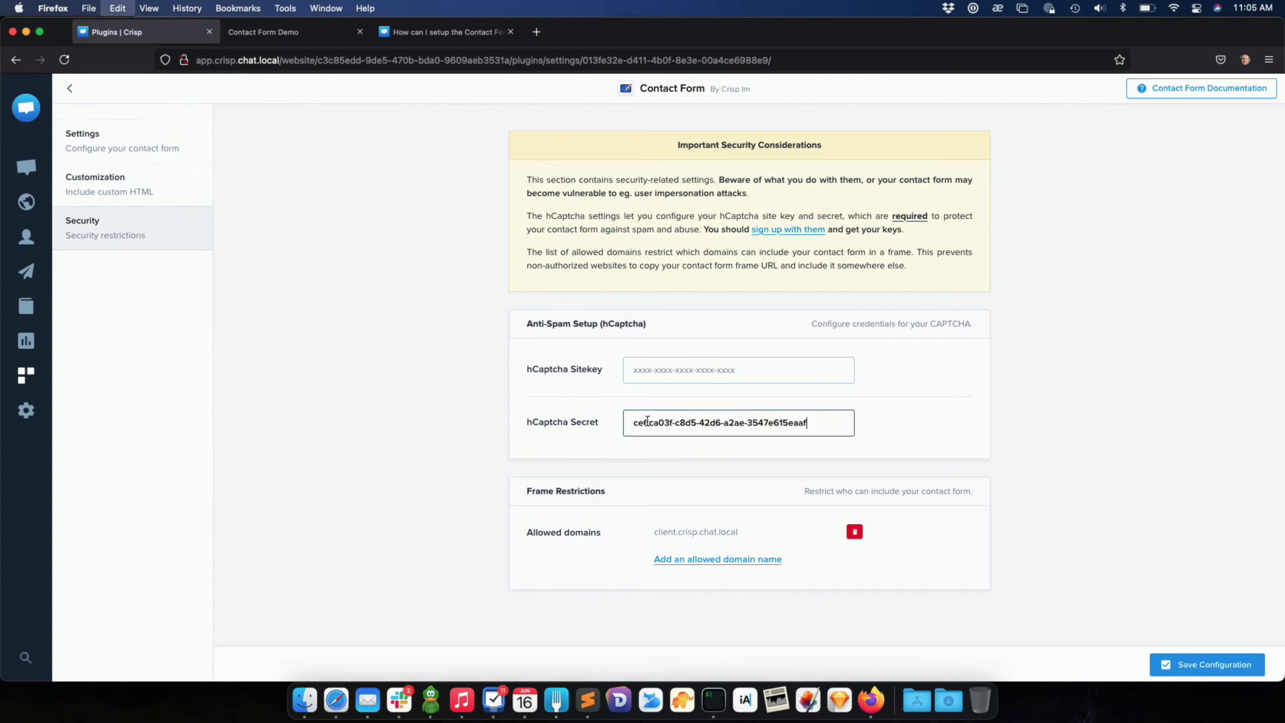
{"action": "left_click", "coordinate": [669, 380]}
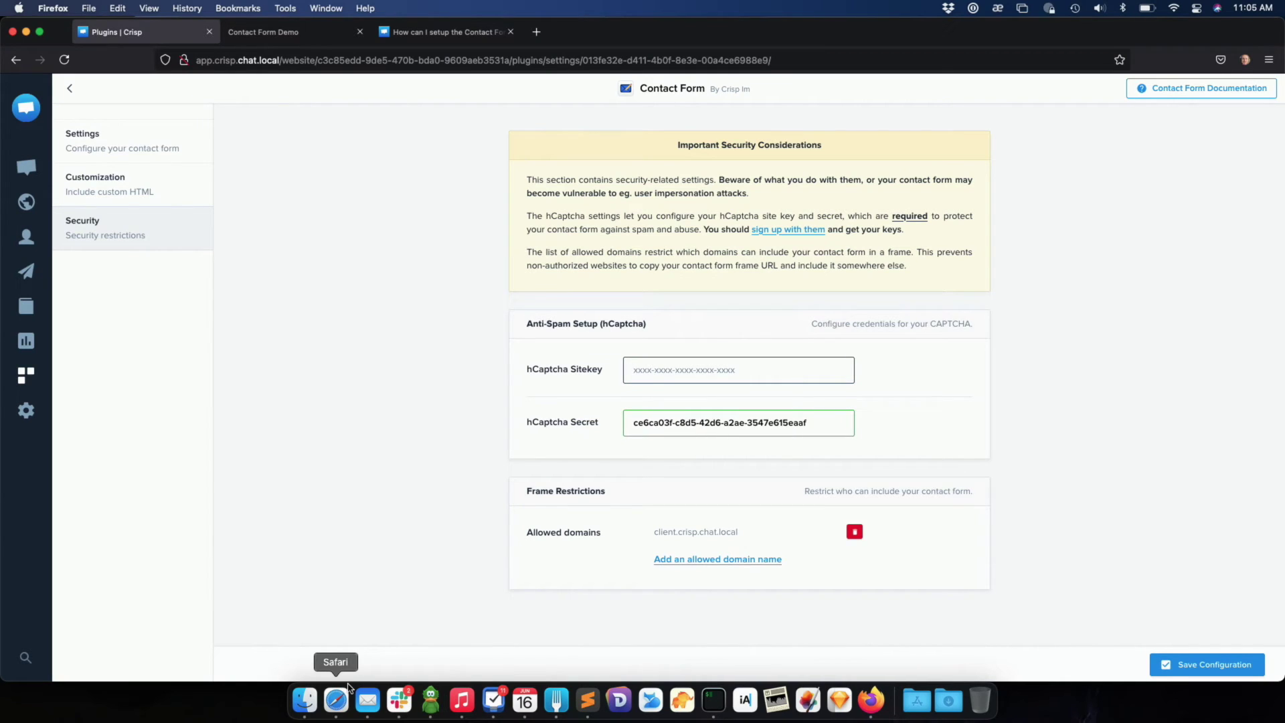
{"action": "type", "text": "0x0000000"}
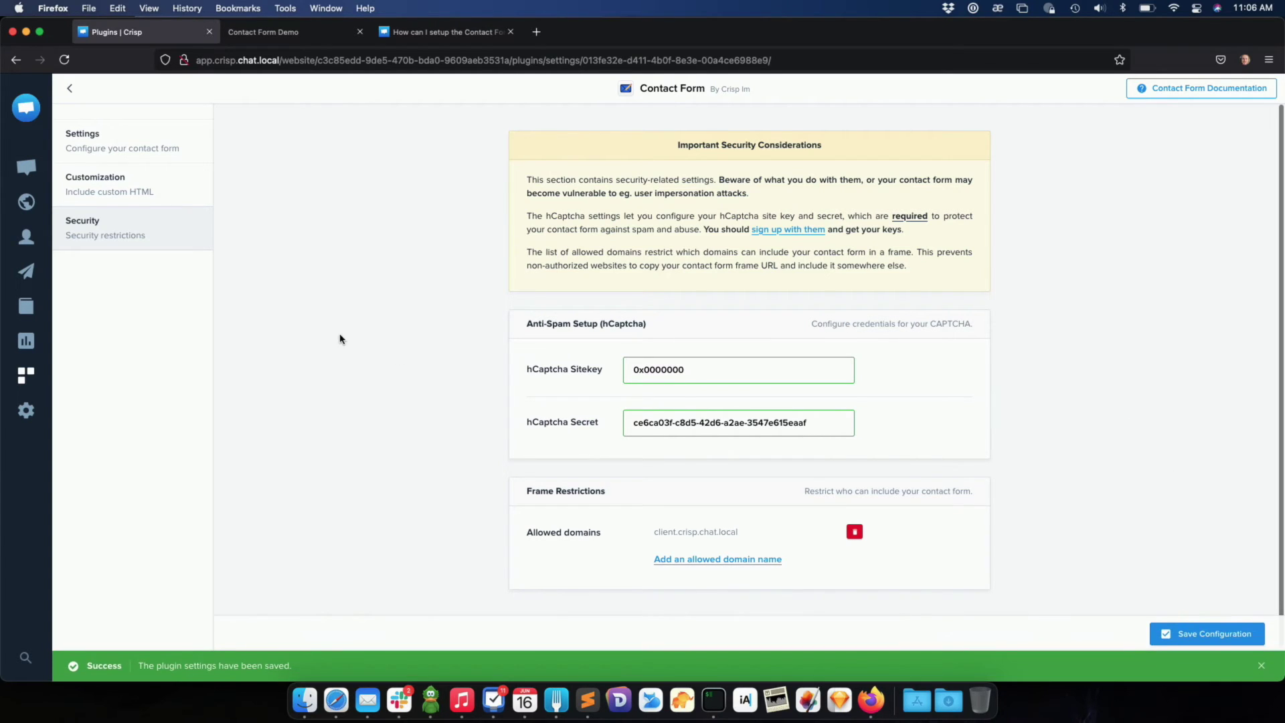
{"action": "left_click", "coordinate": [288, 31]}
{"action": "key", "text": "super+r"}
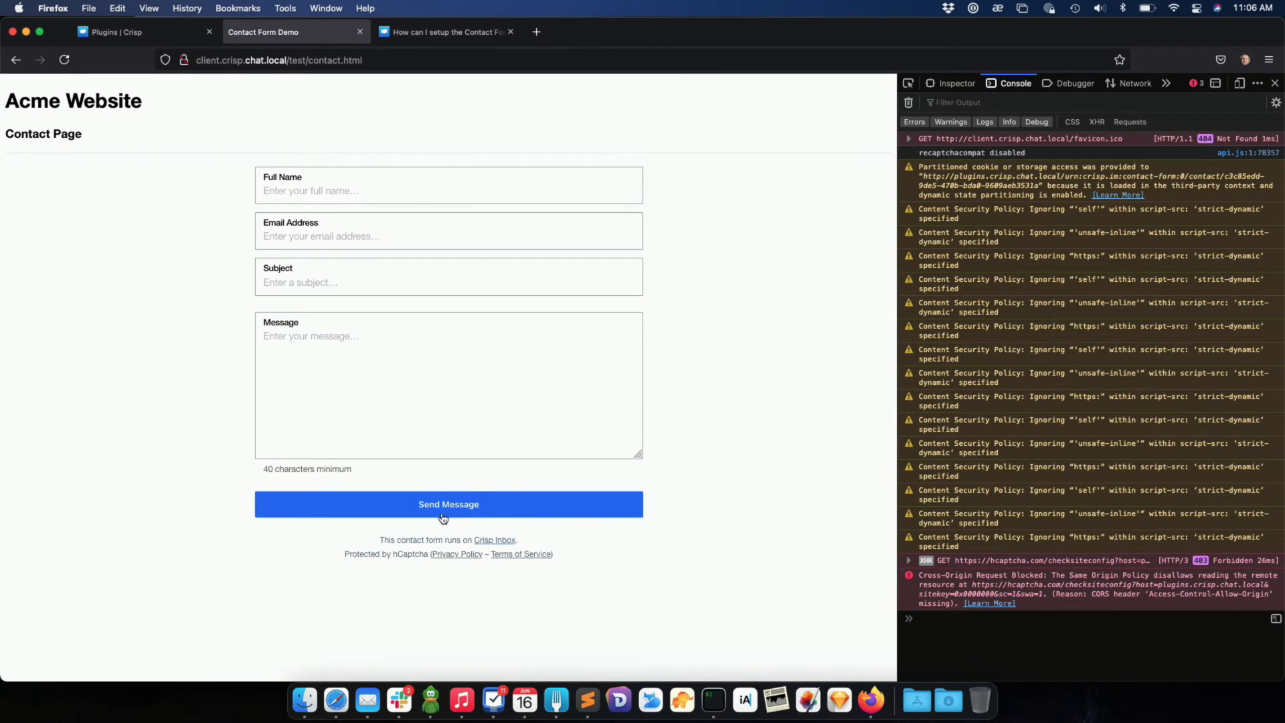
Fill the demo form's Full Name and Email Address with autofilled contact details.
{"action": "left_click", "coordinate": [387, 194]}
{"action": "type", "text": "Valeri"}
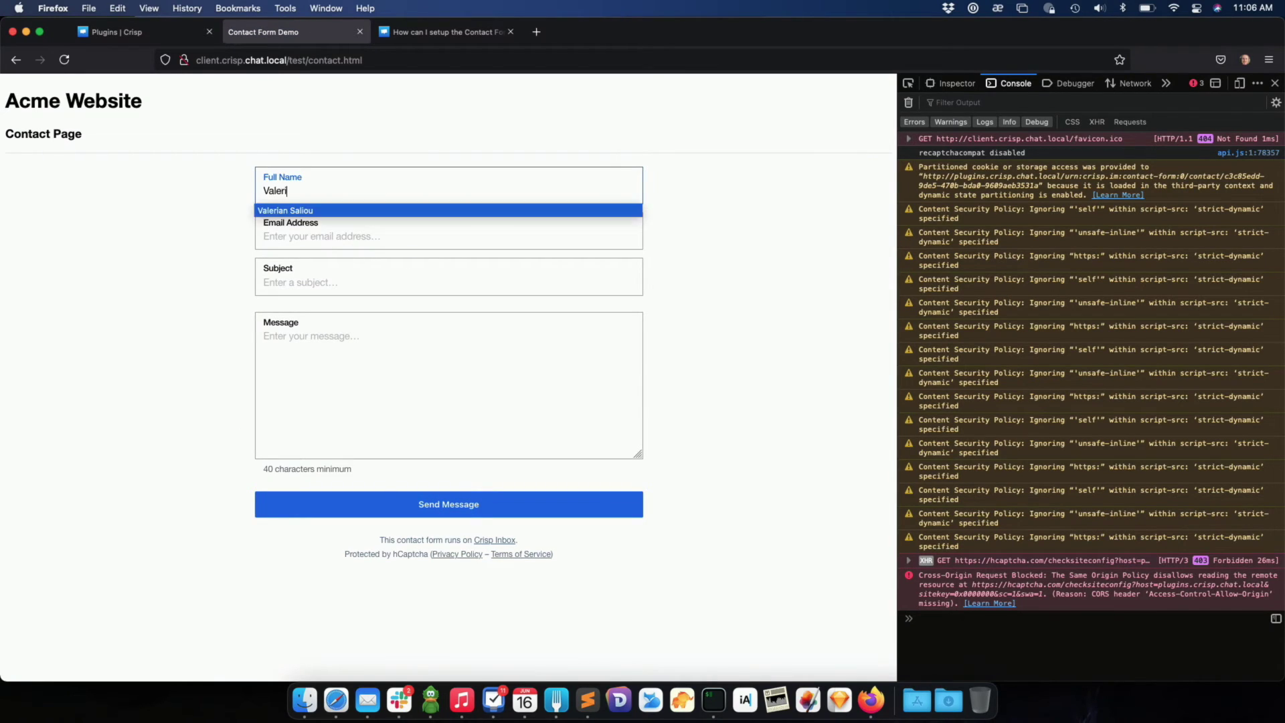
{"action": "key", "text": "Return"}
{"action": "key", "text": "Tab"}
{"action": "type", "text": "v"}
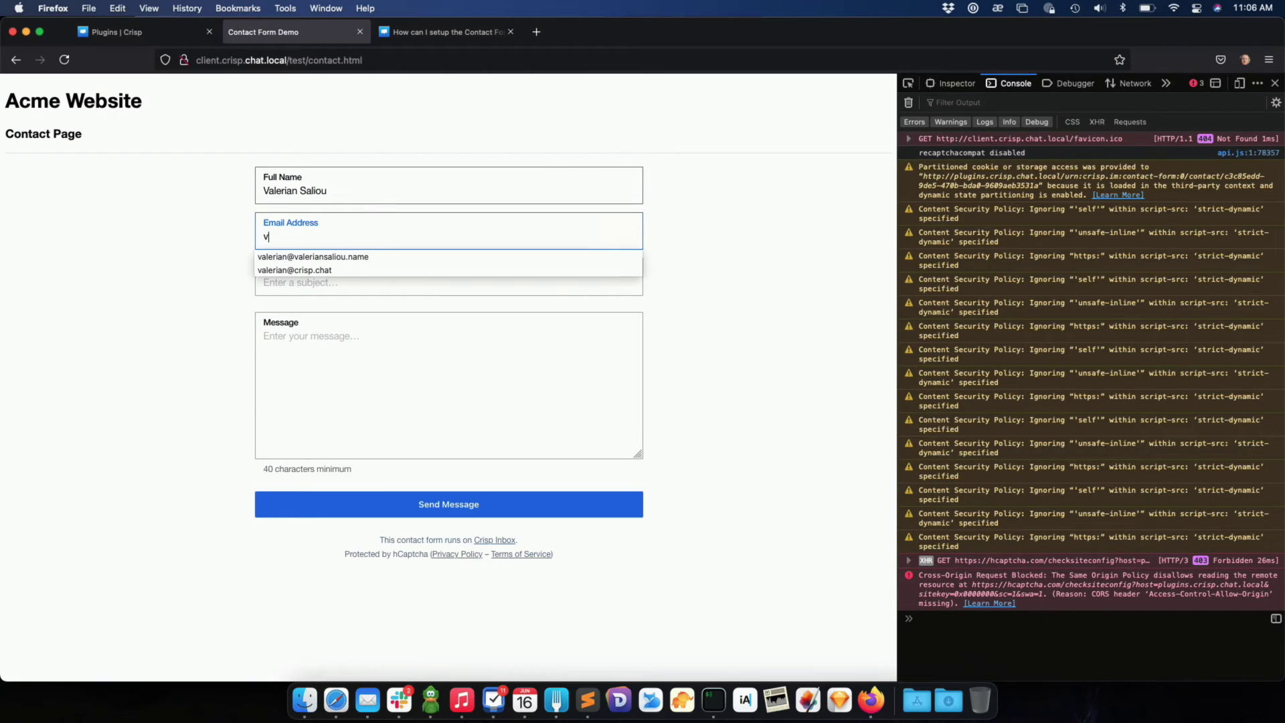
{"action": "key", "text": "Down"}
{"action": "key", "text": "Return"}
Enter subject 'Hello' and a short message, send it, and return to Crisp.
{"action": "key", "text": "Tab"}
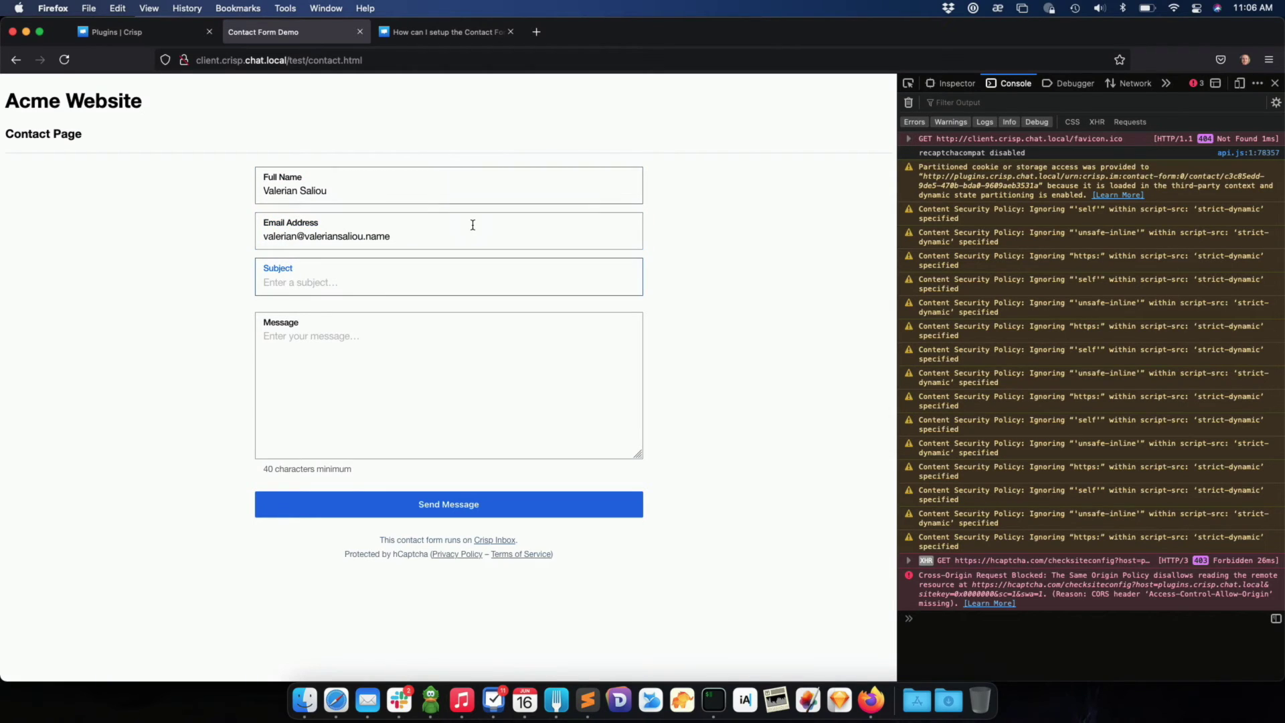
{"action": "type", "text": "Hello"}
{"action": "key", "text": "Tab"}
{"action": "type", "text": "Hell"}
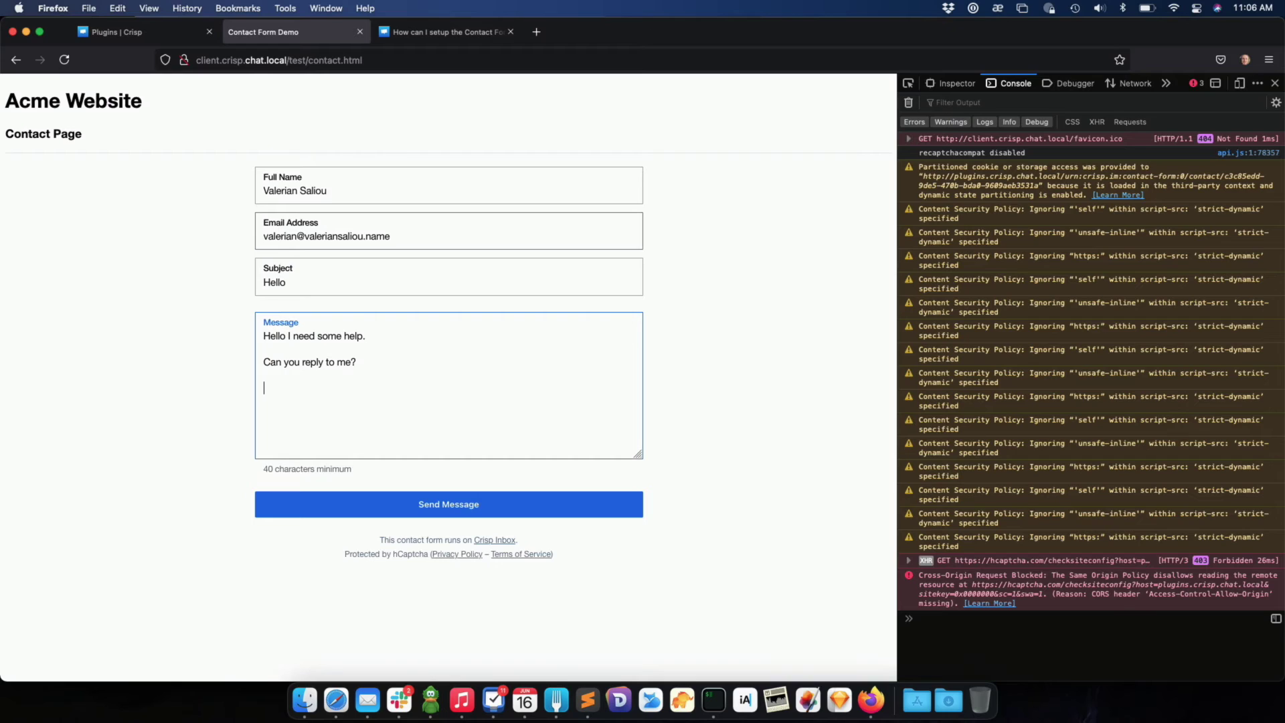
{"action": "left_click", "coordinate": [448, 507]}
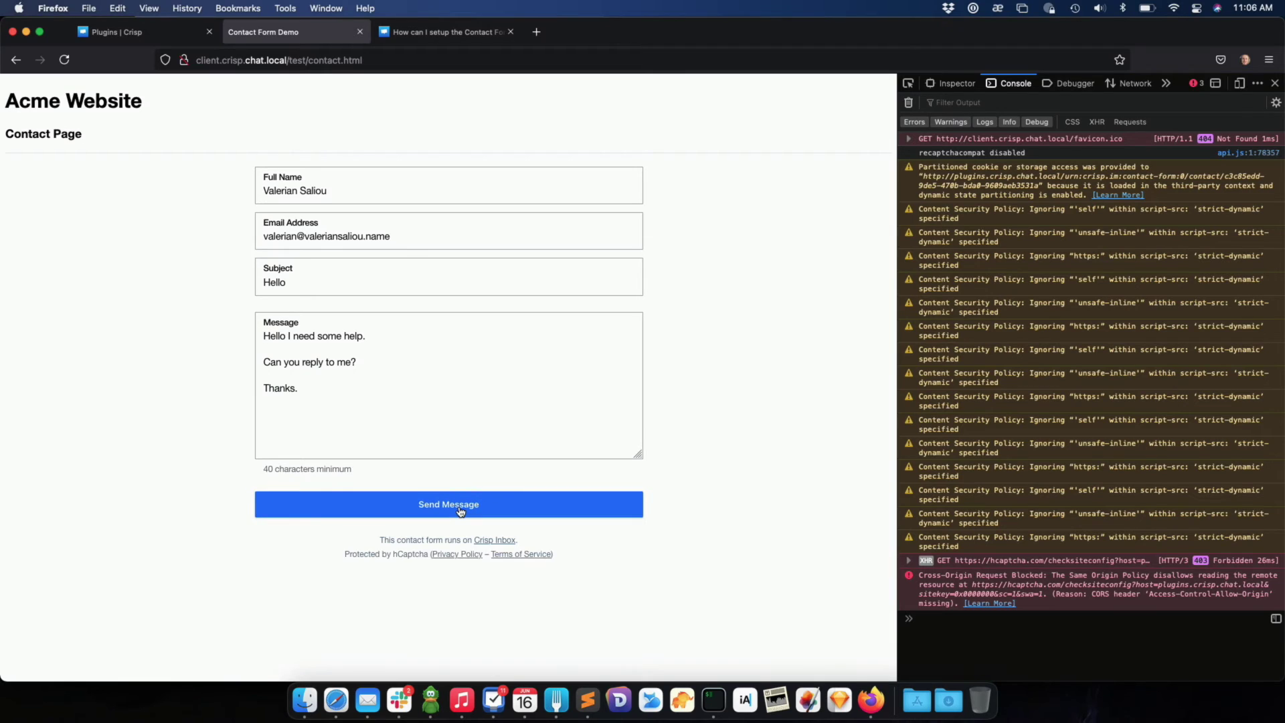
{"action": "left_click", "coordinate": [165, 38]}
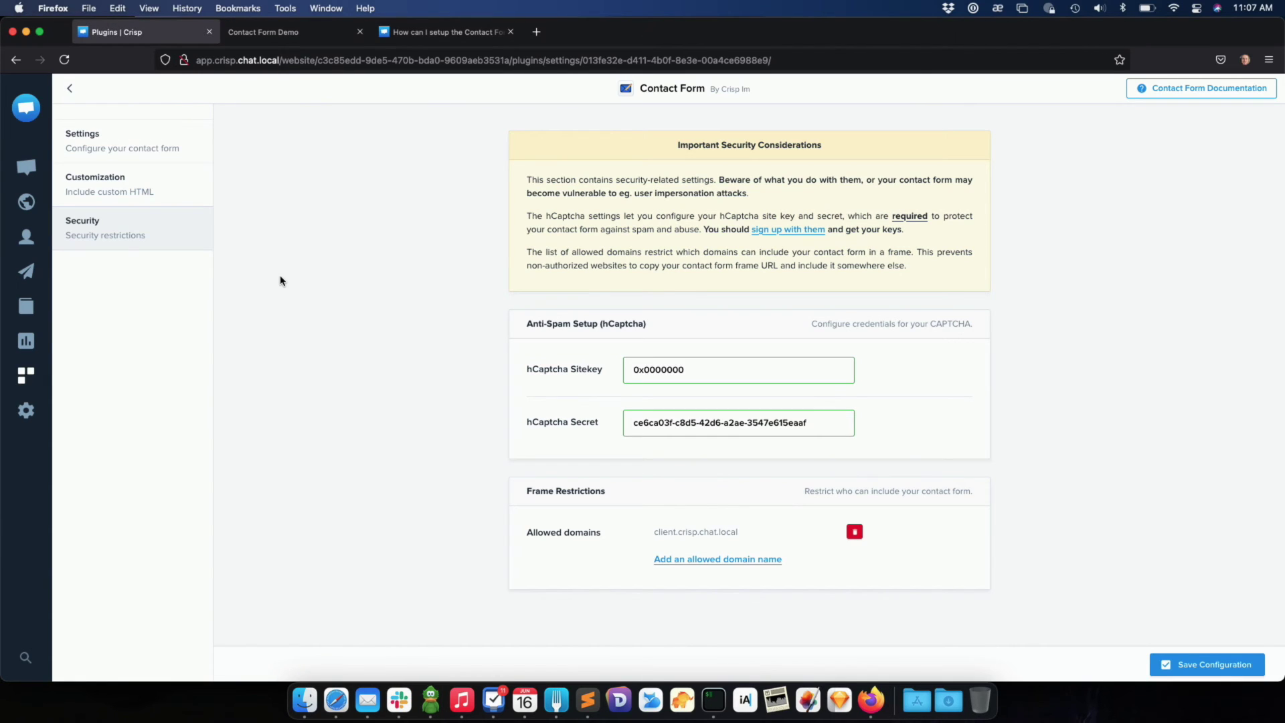
Under Settings, add the categories Shipping and Billing and save the plugin configuration.
{"action": "left_click", "coordinate": [165, 147]}
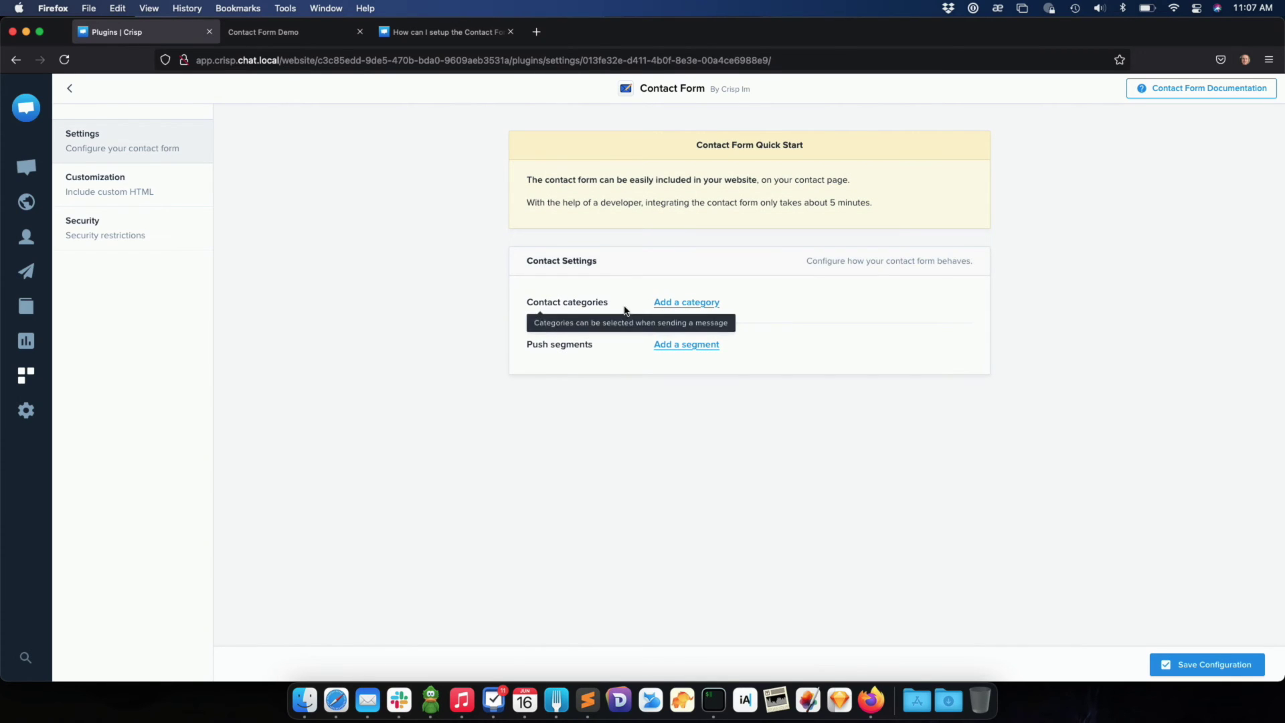
{"action": "left_click", "coordinate": [702, 302]}
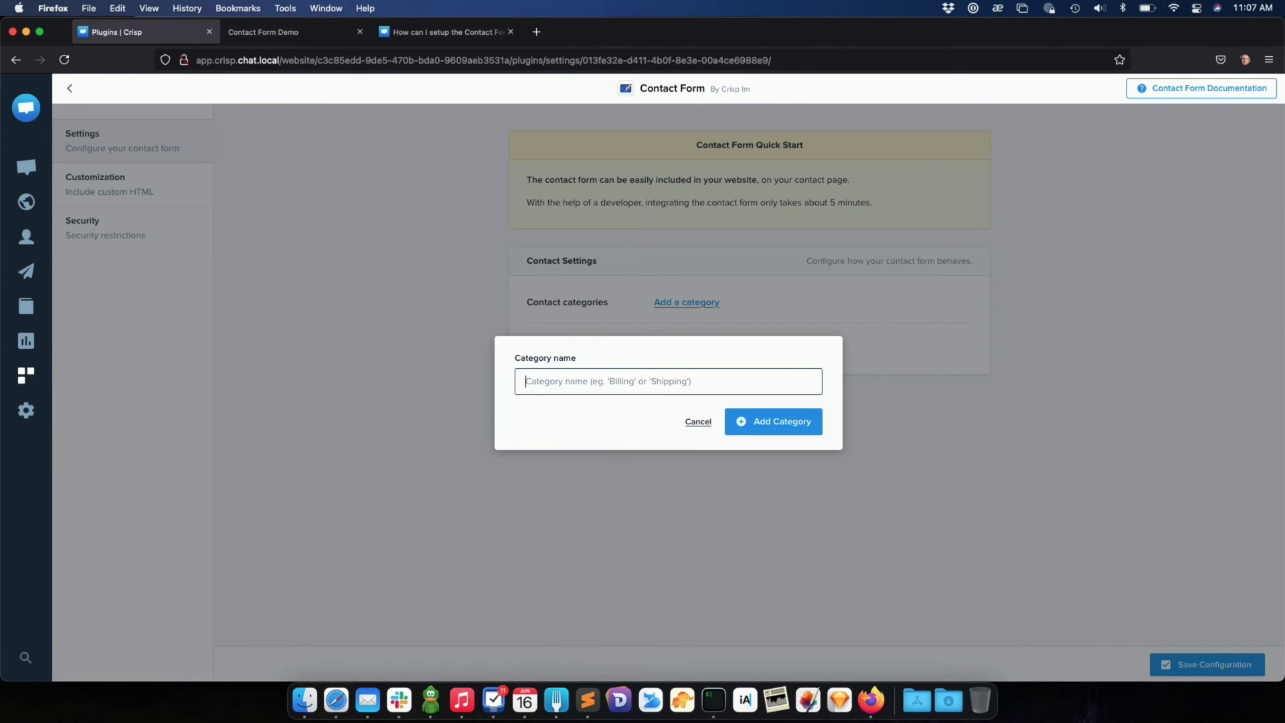
{"action": "type", "text": "Shipping"}
{"action": "key", "text": "Return"}
{"action": "left_click", "coordinate": [678, 329]}
{"action": "type", "text": "Billing"}
{"action": "key", "text": "Return"}
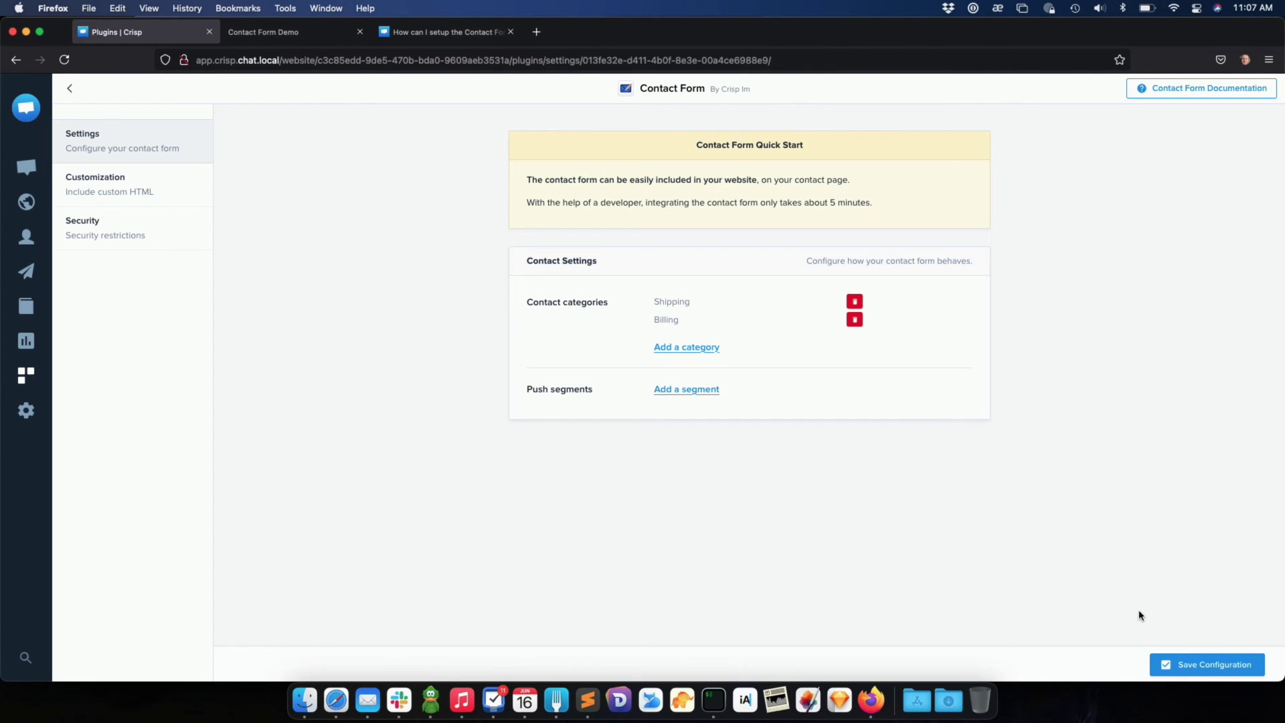
{"action": "left_click", "coordinate": [1169, 663]}
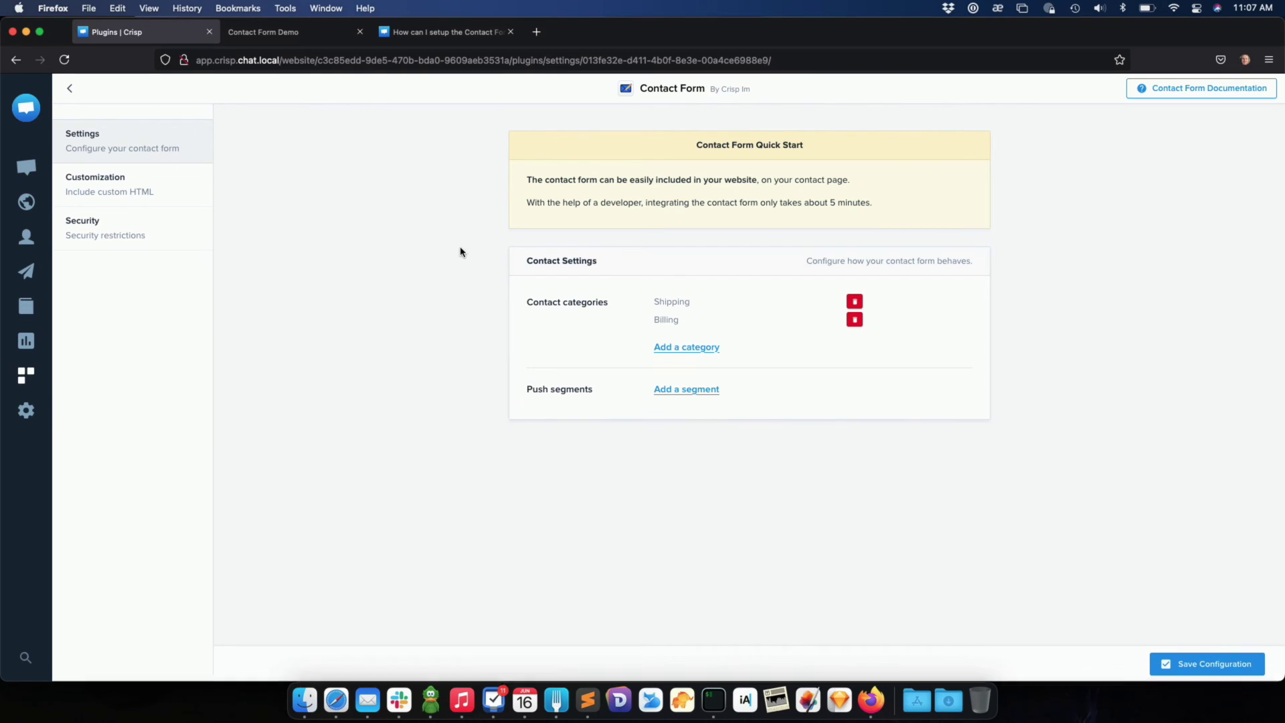
Reload the demo page and check its new Category dropdown.
{"action": "left_click", "coordinate": [295, 33]}
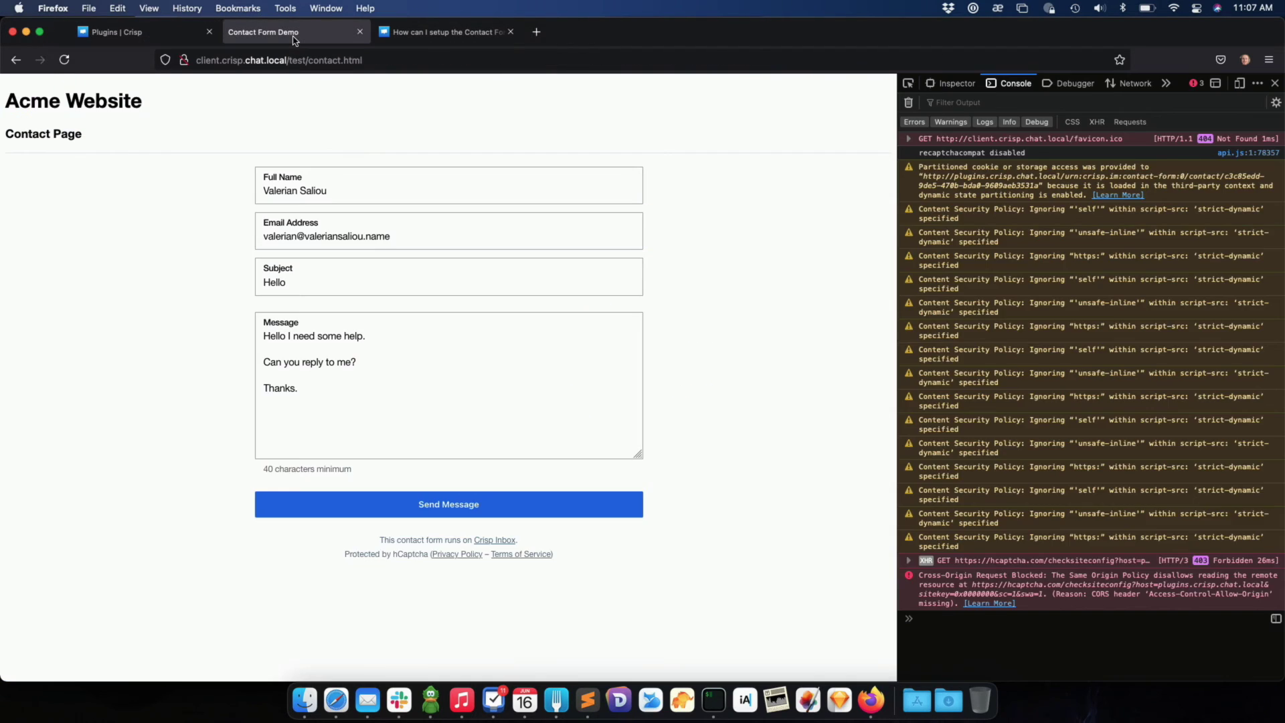
{"action": "key", "text": "super+r"}
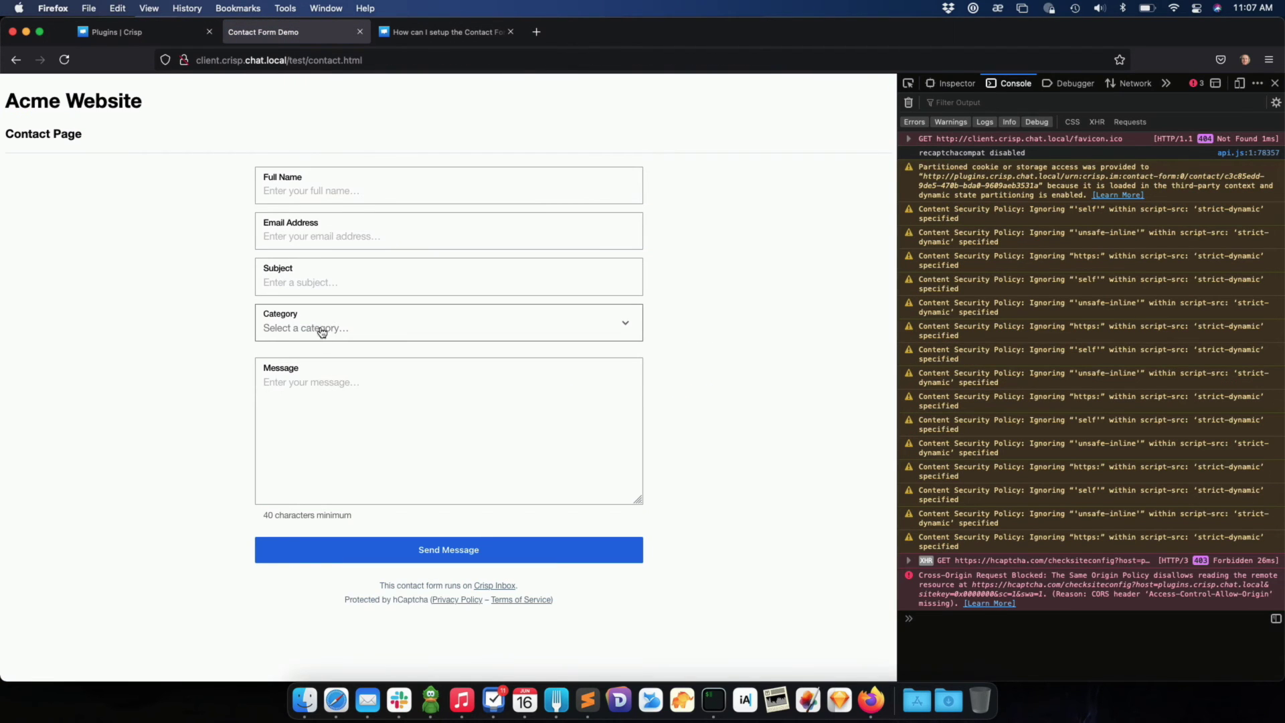
{"action": "left_click", "coordinate": [320, 341]}
{"action": "left_click", "coordinate": [211, 338]}
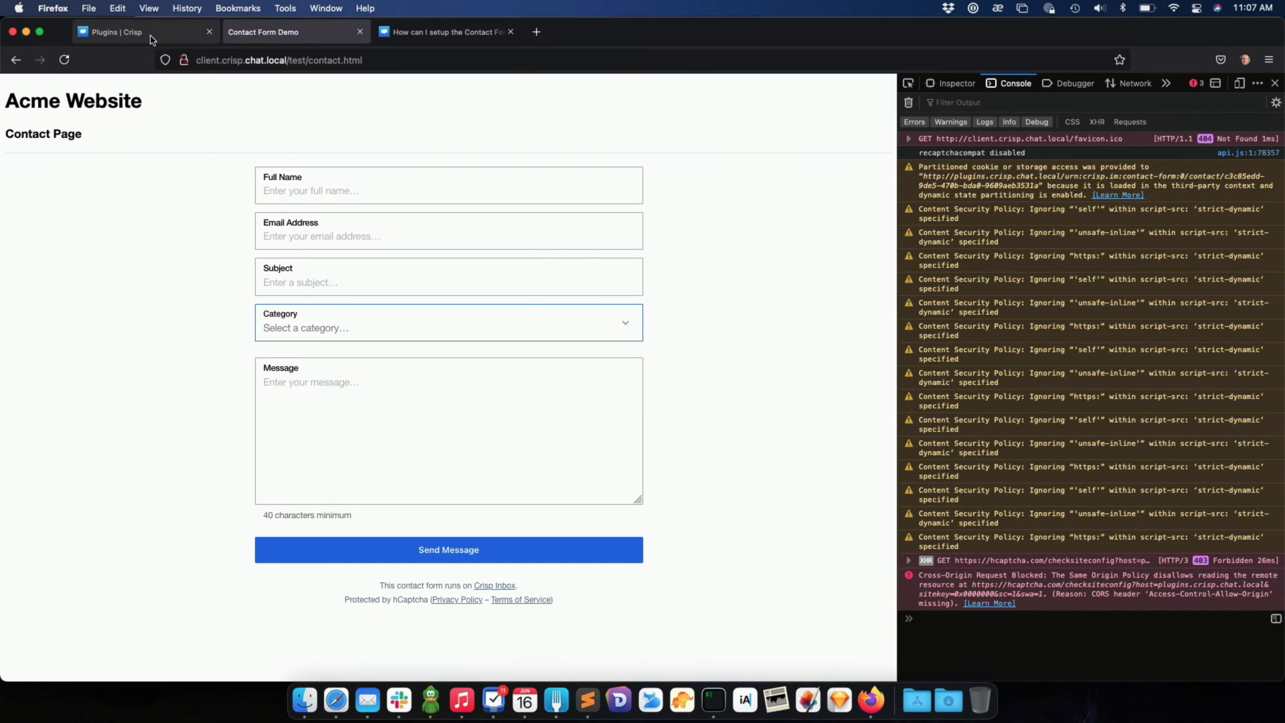
Look at the Contact Form's Customization custom HTML box, then return to the demo page.
{"action": "left_click", "coordinate": [149, 34]}
{"action": "left_click", "coordinate": [150, 190]}
{"action": "left_click", "coordinate": [690, 214]}
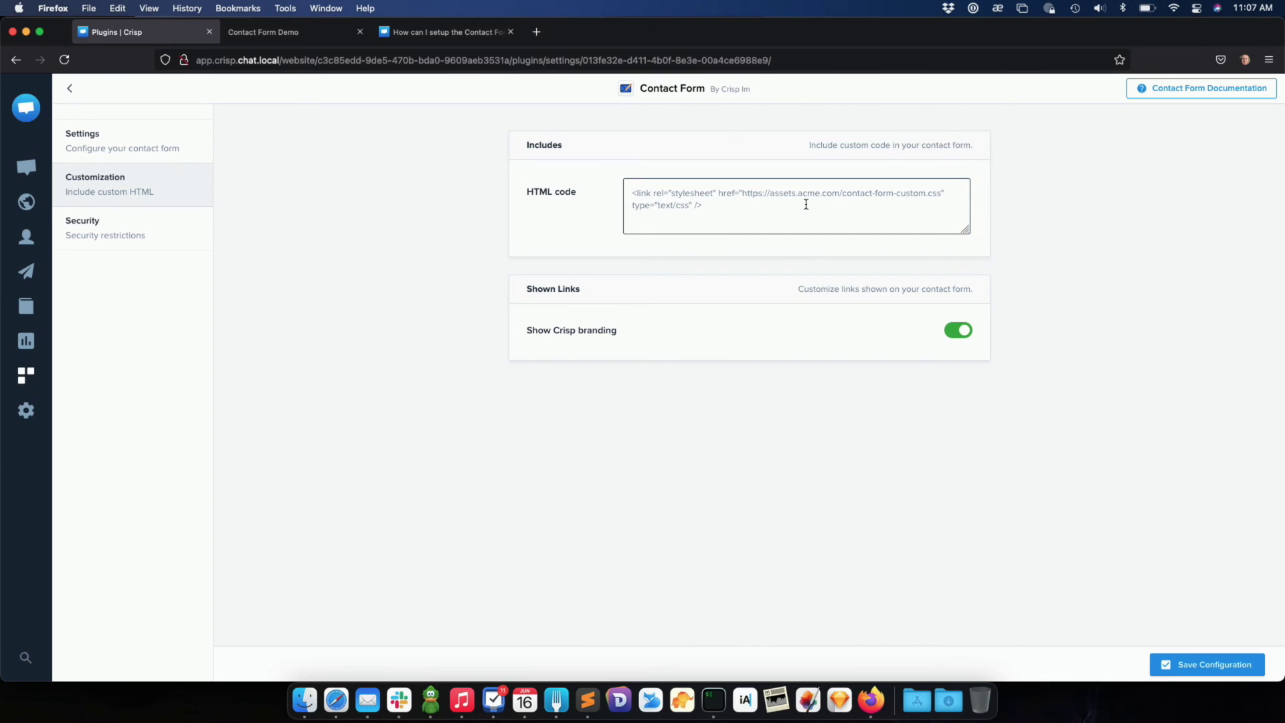
{"action": "key", "text": "ctrl+Tab"}
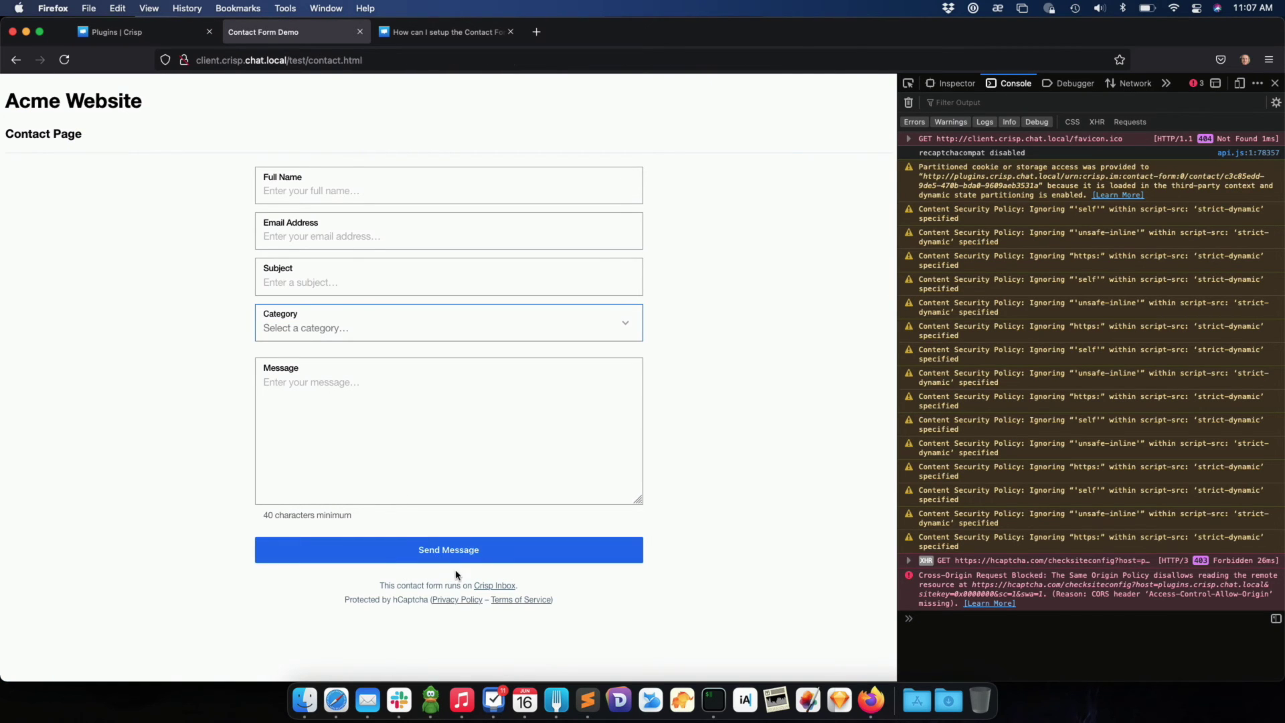
Inspect the Send Message button's markup and class attribute in Firefox's developer tools.
{"action": "key", "text": "super+shift+c"}
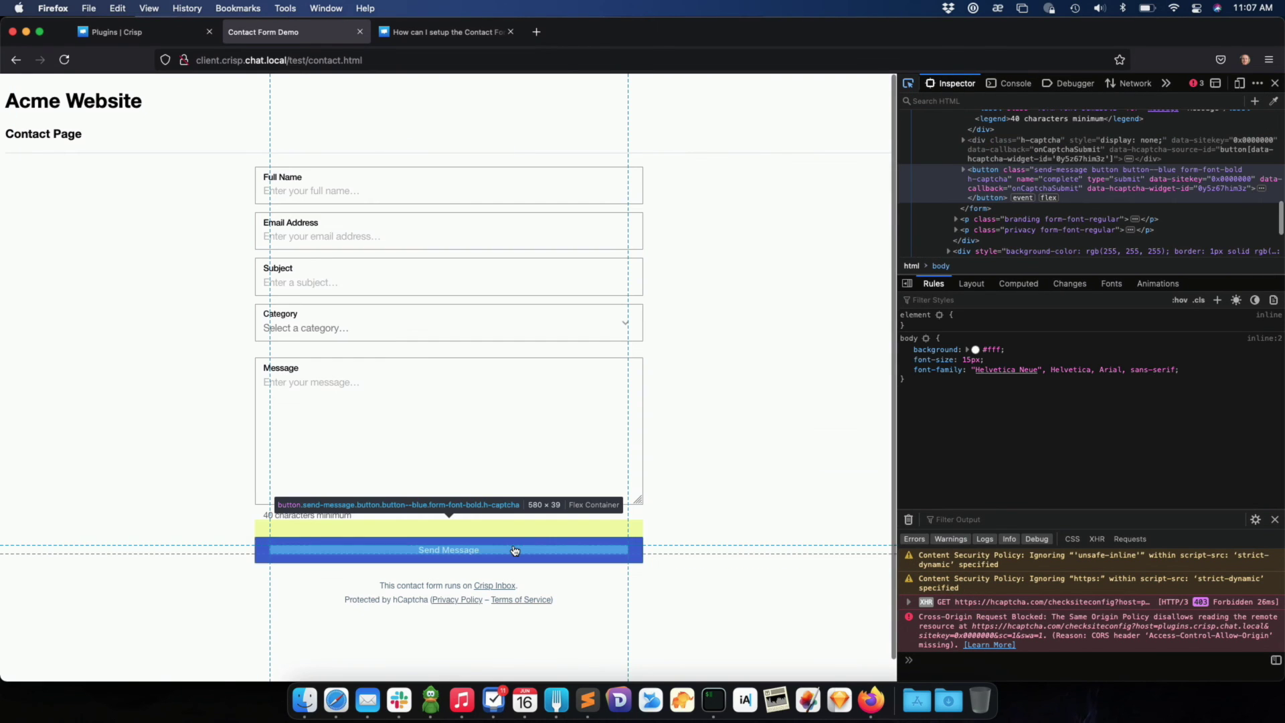
{"action": "left_click", "coordinate": [514, 550]}
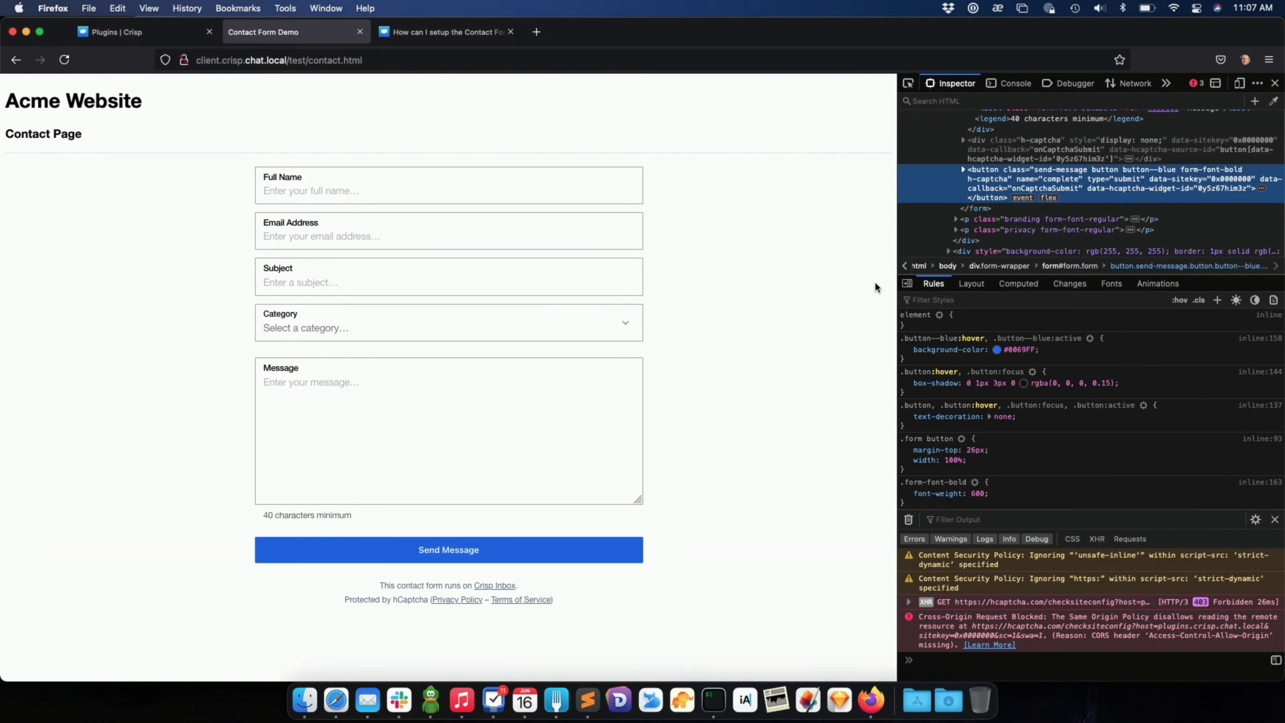
{"action": "left_click", "coordinate": [964, 169]}
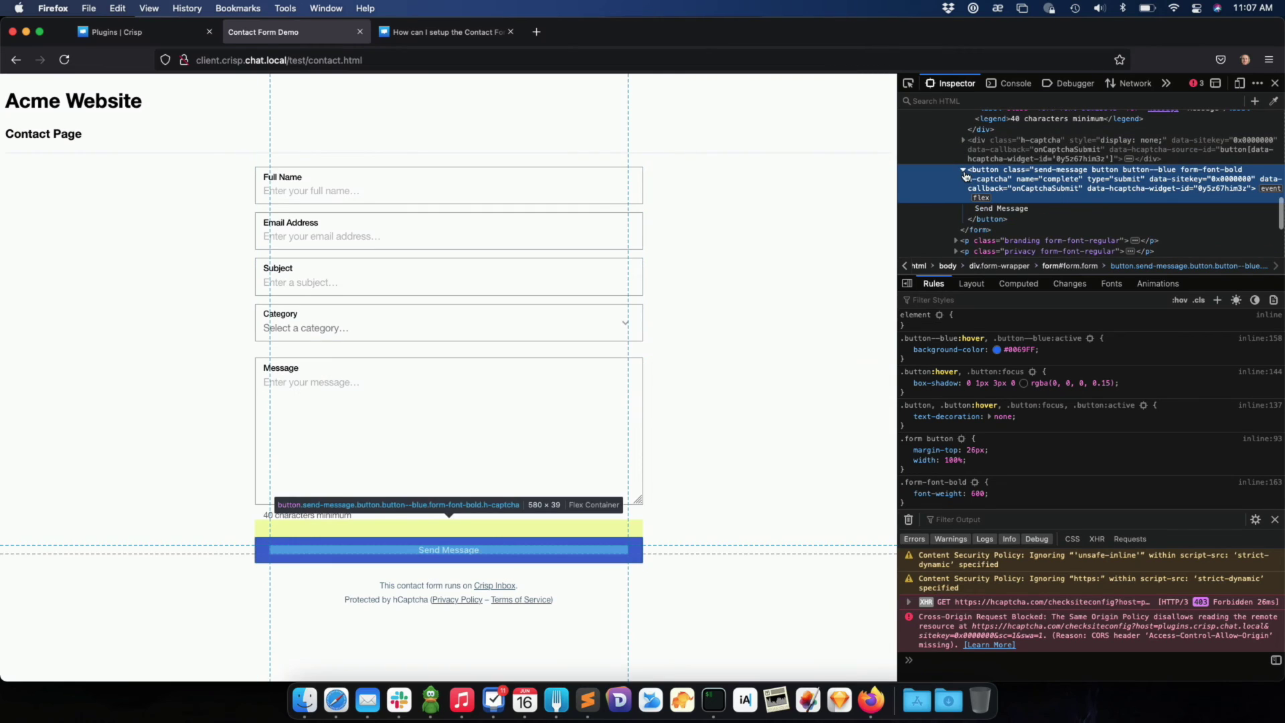
{"action": "double_click", "coordinate": [1058, 169]}
{"action": "key", "text": "Escape"}
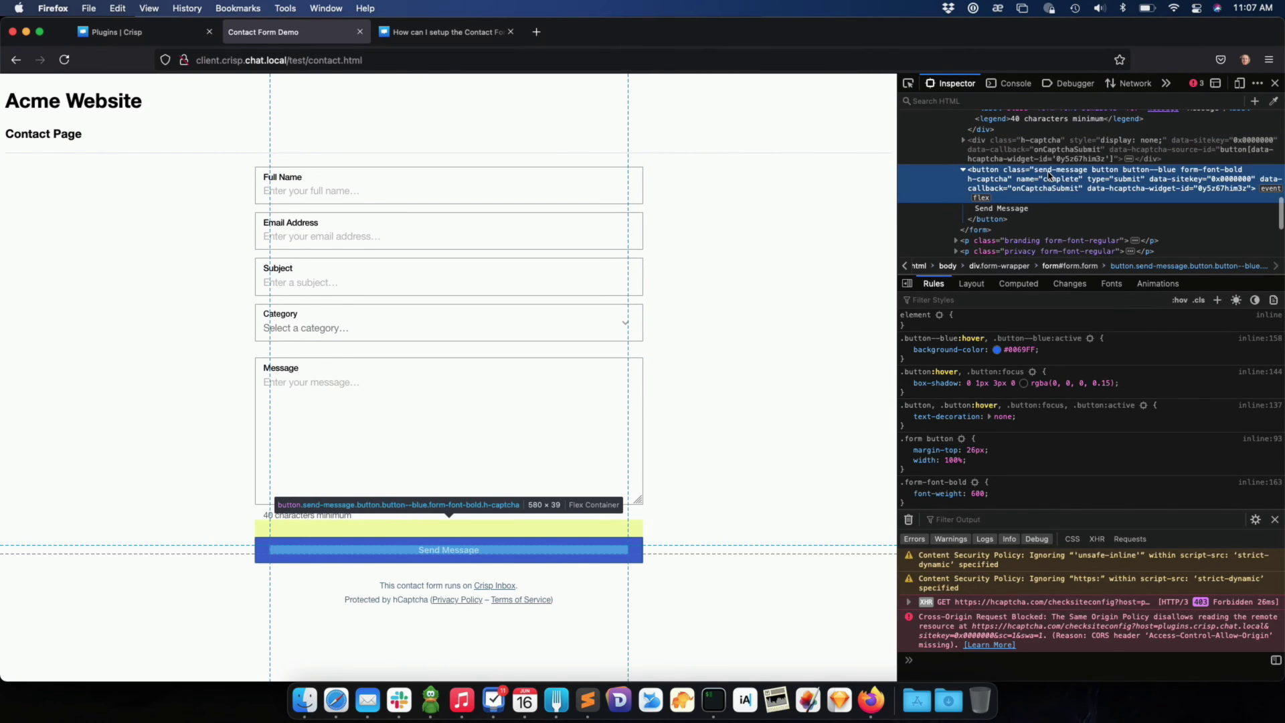